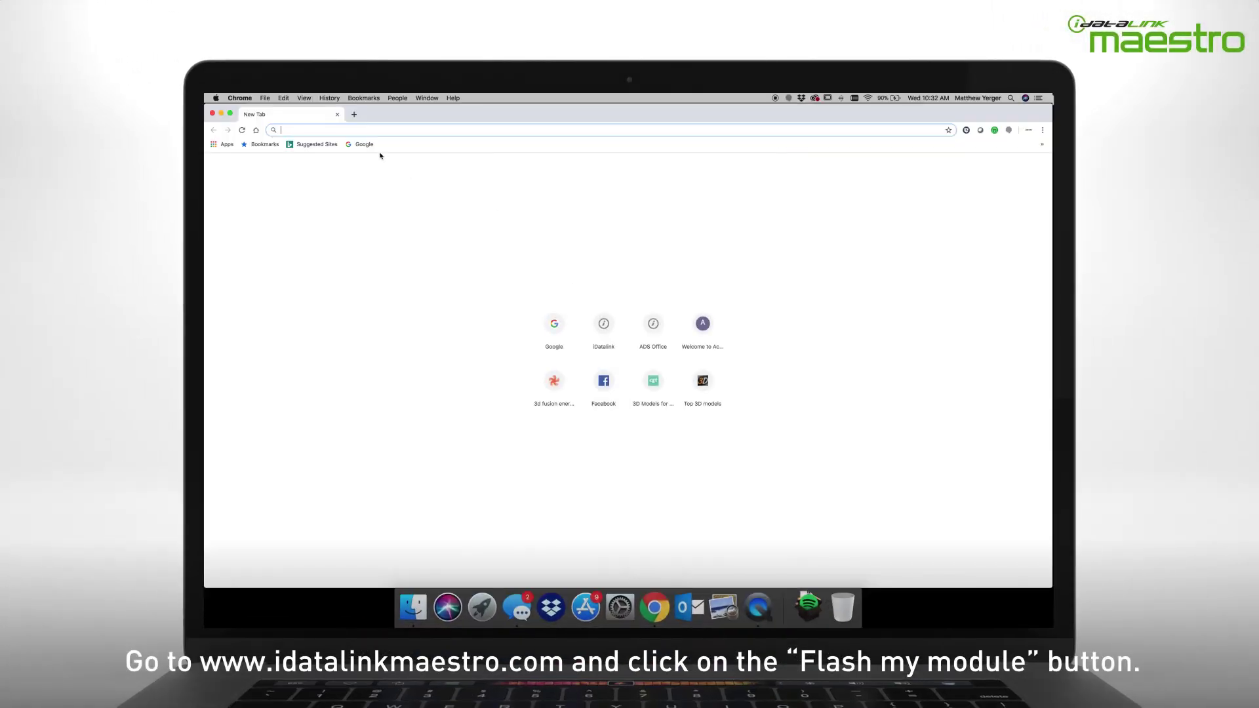
Go to idatalinkmaestro.com and start Flash My Module to get the Weblink Desktop prompt.
text(idatalinkmaestro.com)
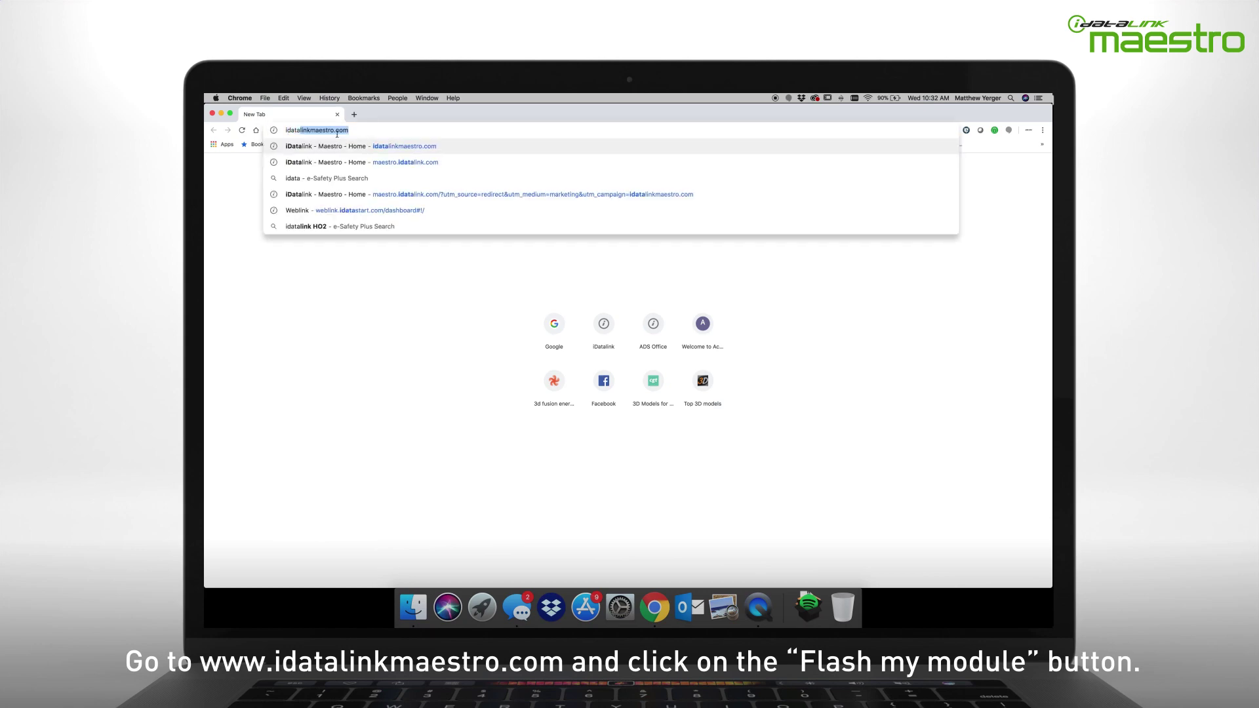
key(Return)
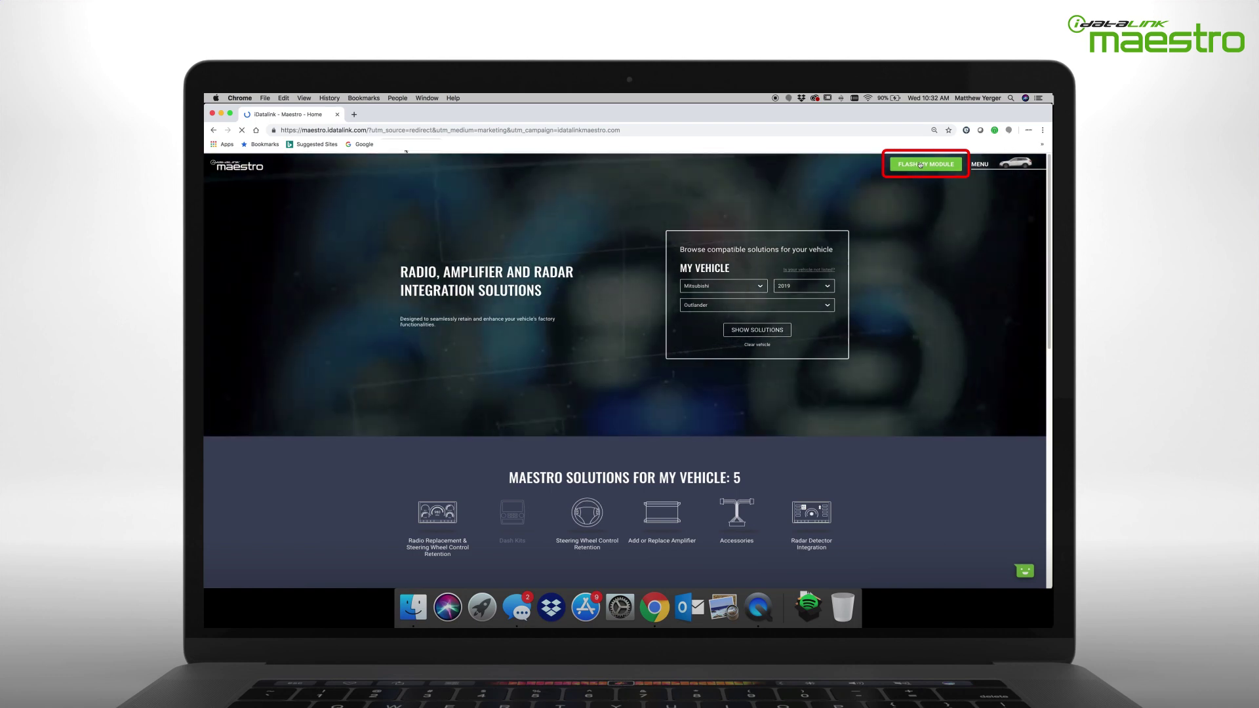
click(924, 165)
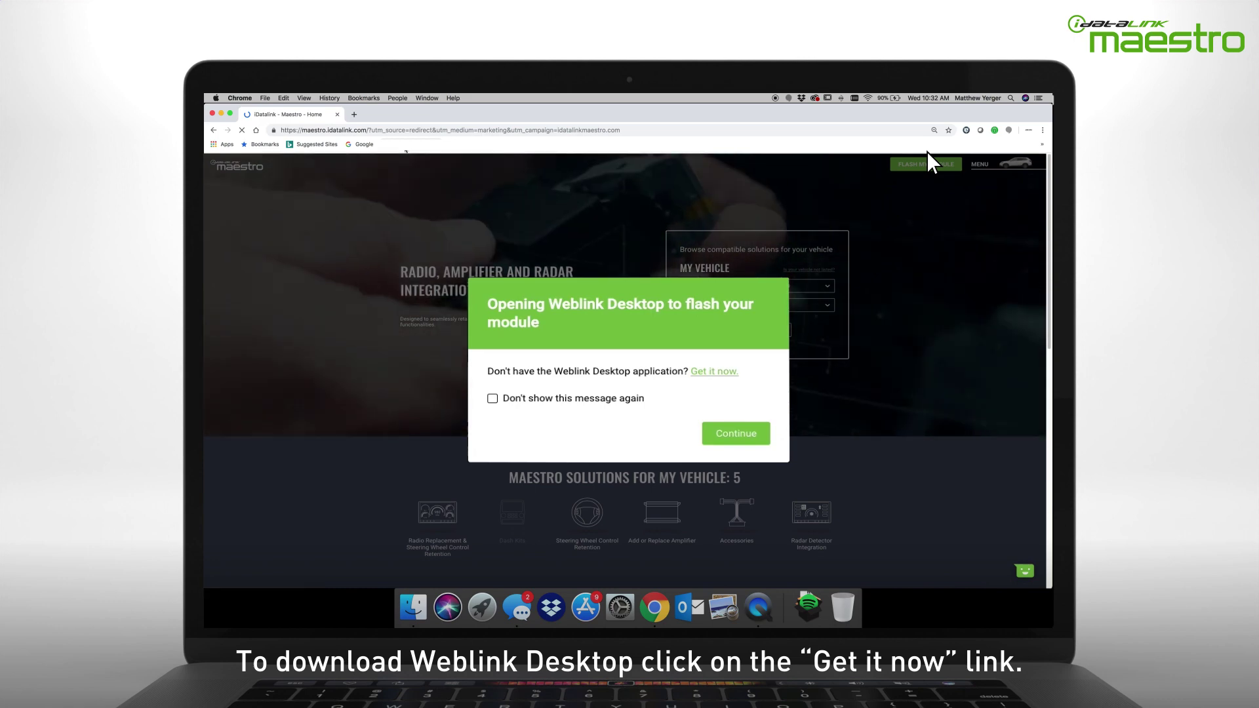
Open the Weblink Desktop download page and choose macOS Catalina after checking the Mac's version.
click(708, 370)
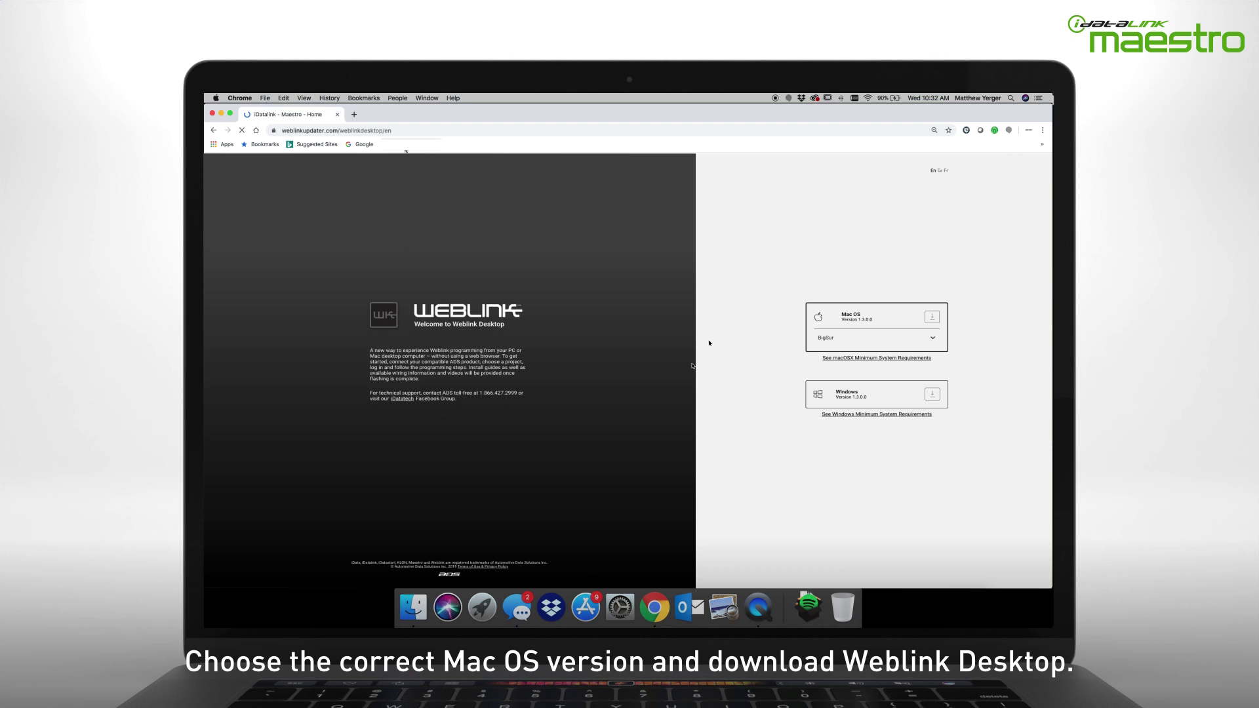
click(209, 92)
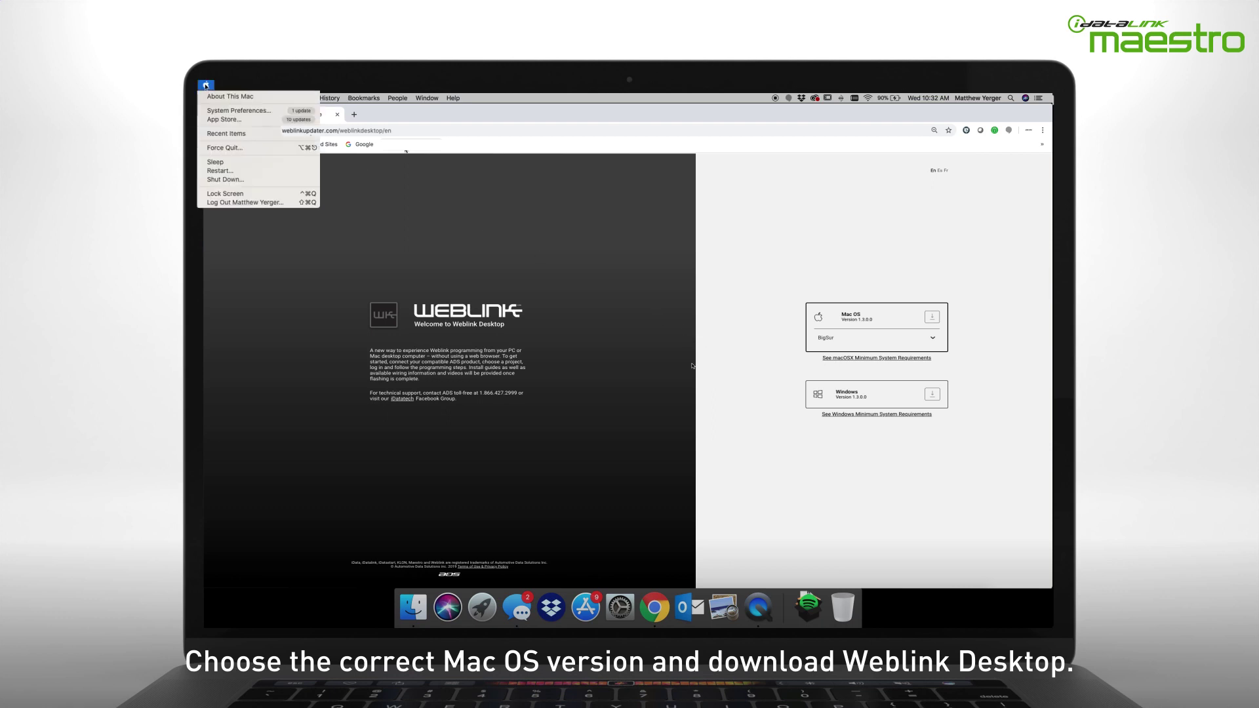
click(208, 98)
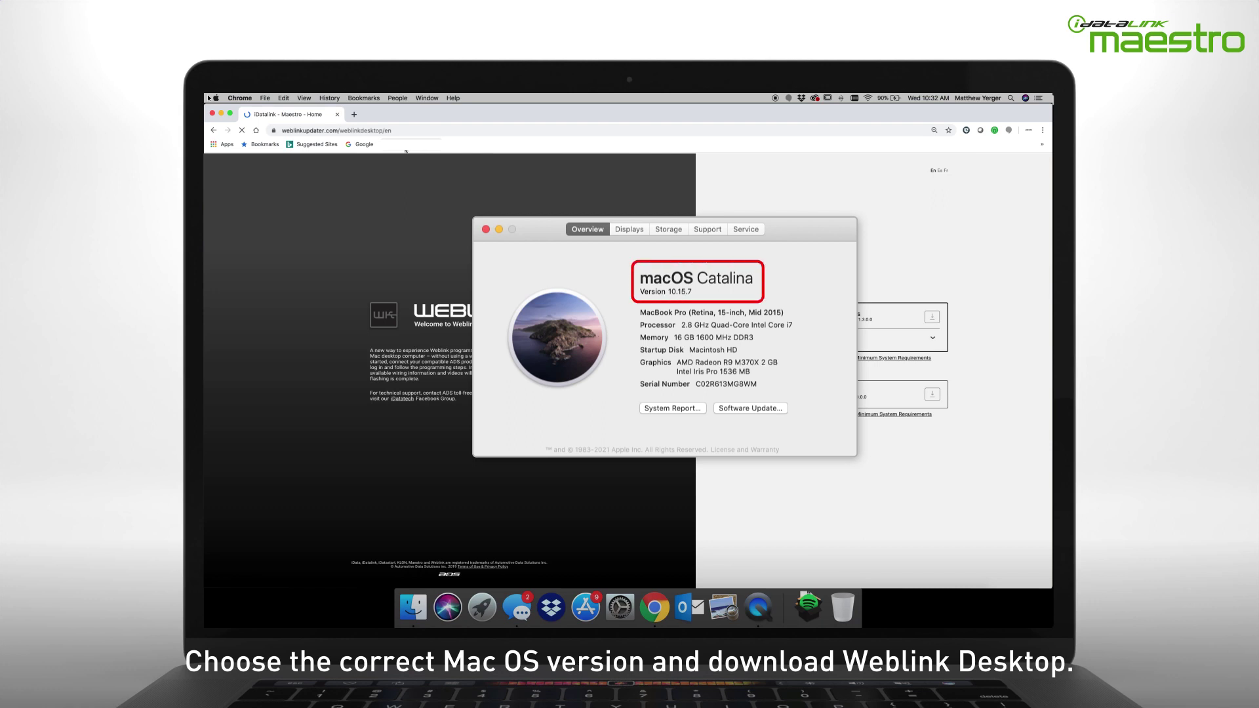
click(486, 229)
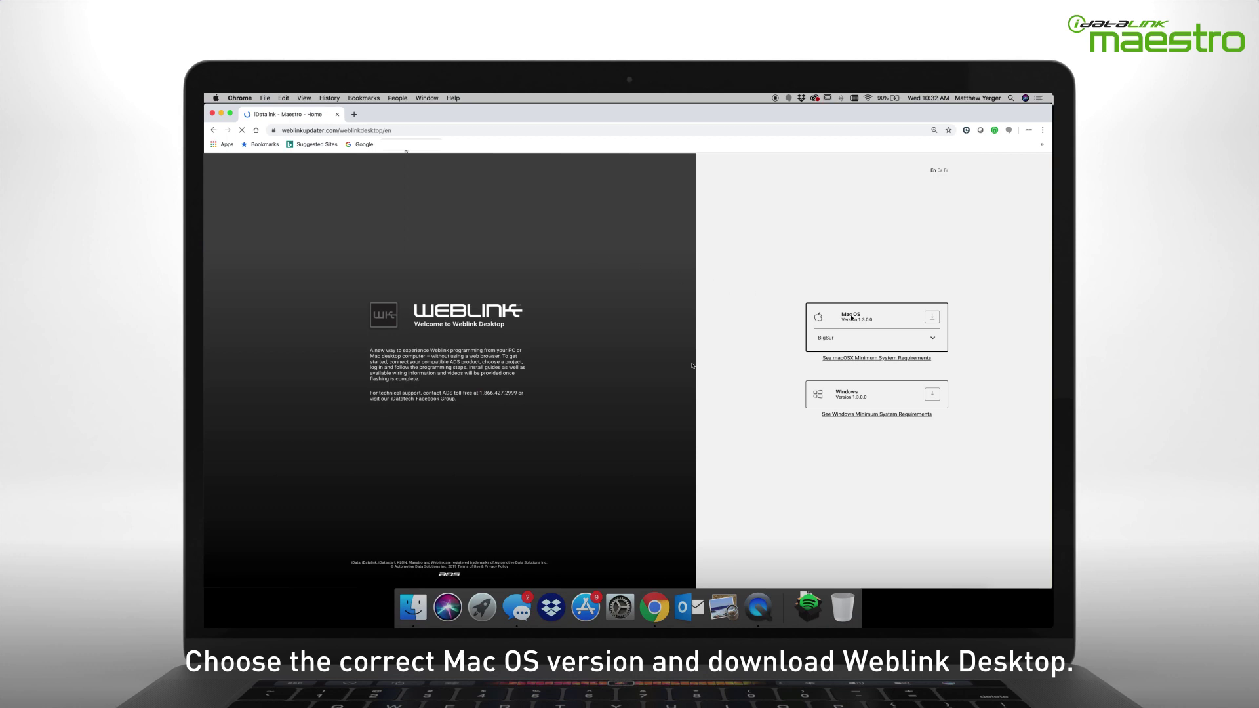
click(933, 338)
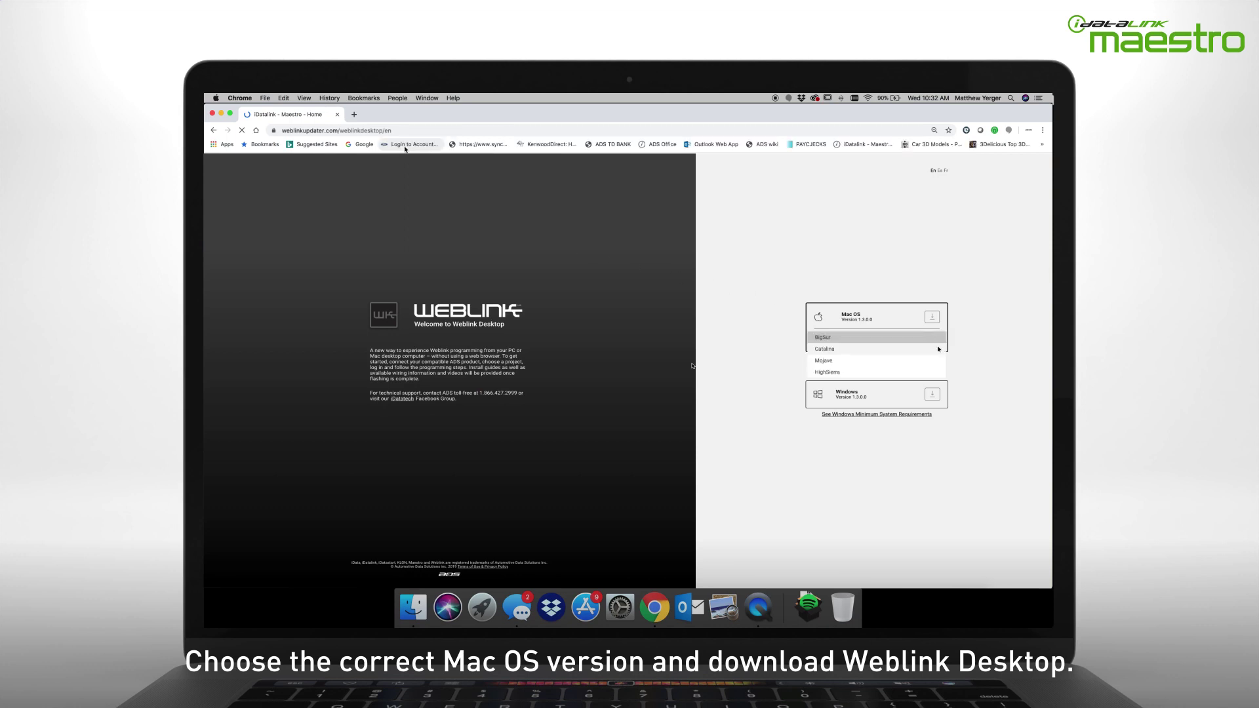
click(939, 350)
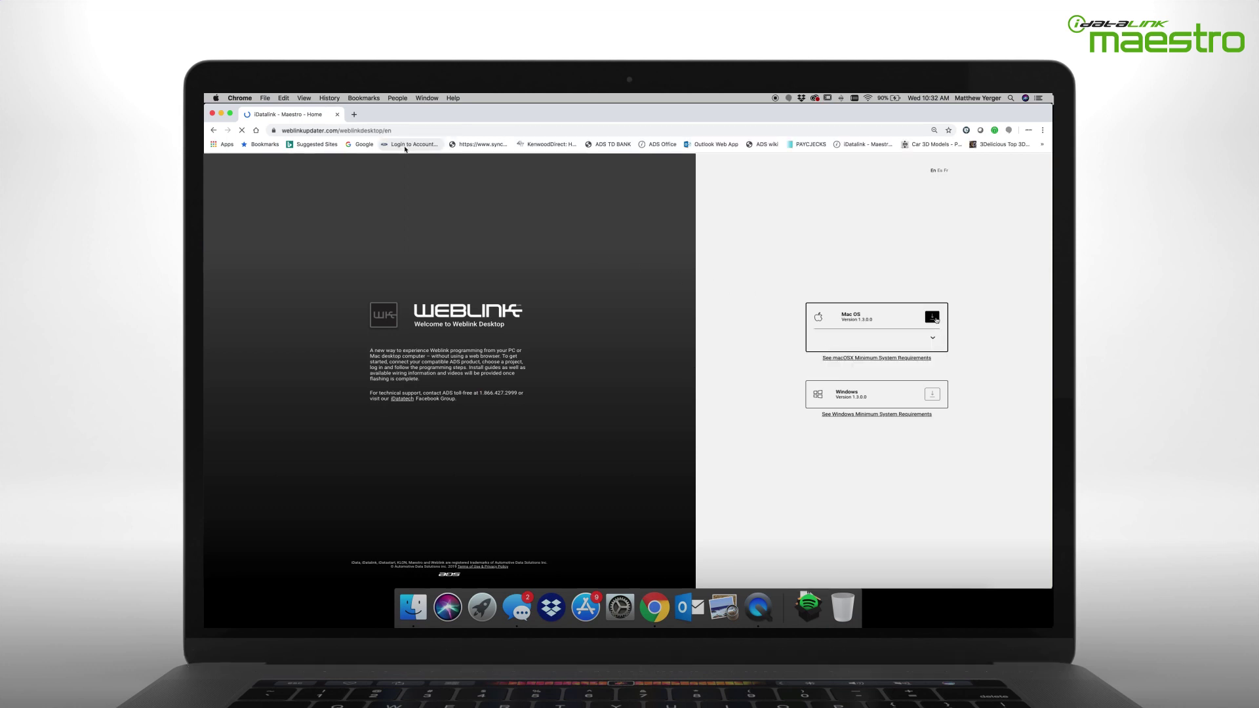
Download Weblink Desktop for Mac, accept its licence, and copy WeblinkDesktop into Applications.
click(932, 316)
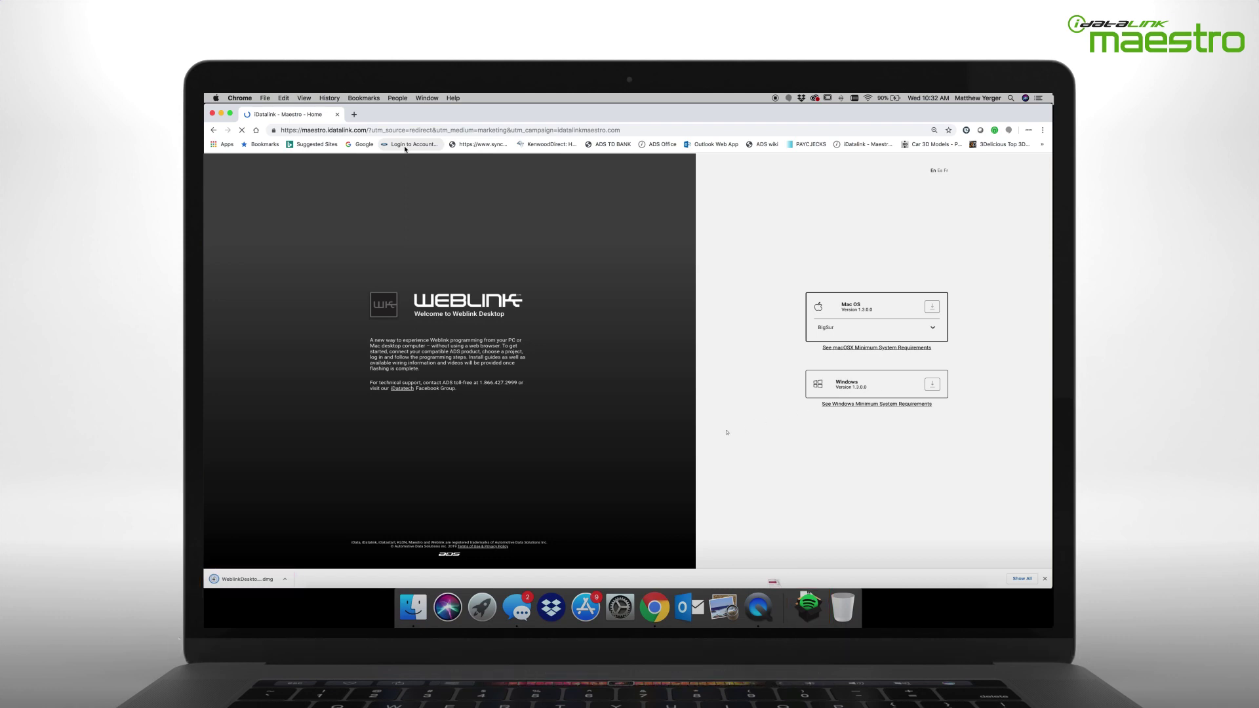
click(243, 579)
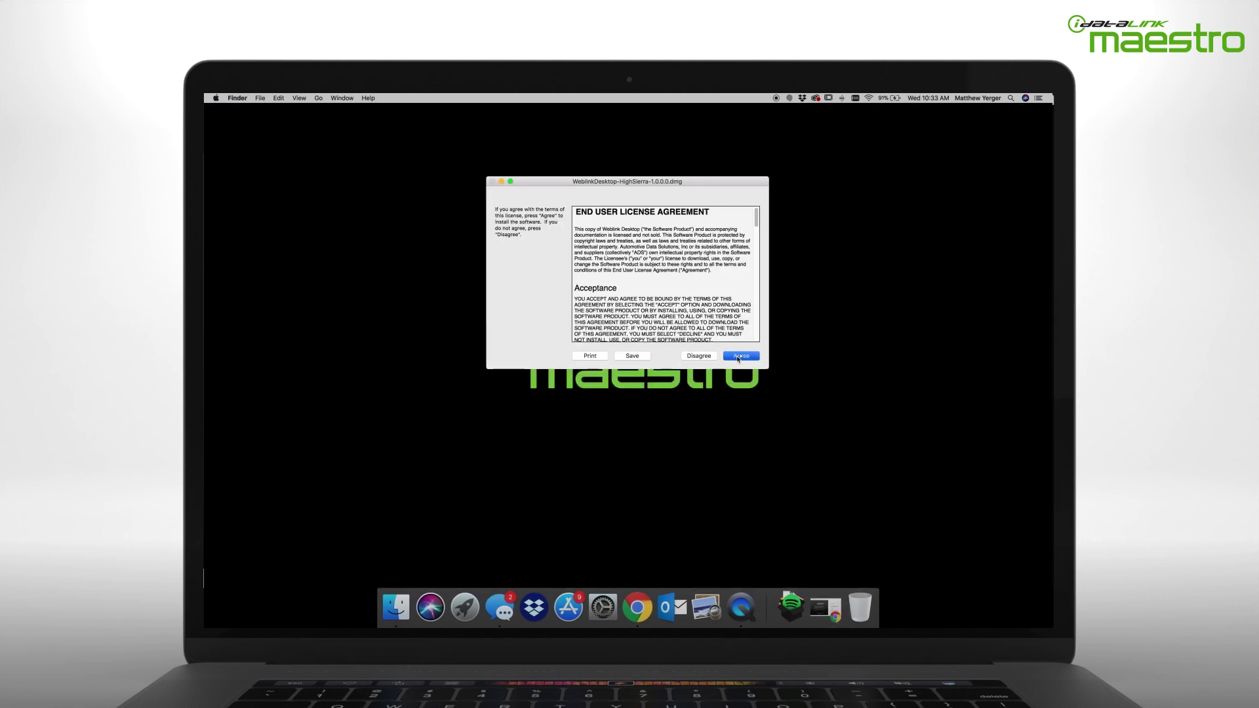
click(739, 356)
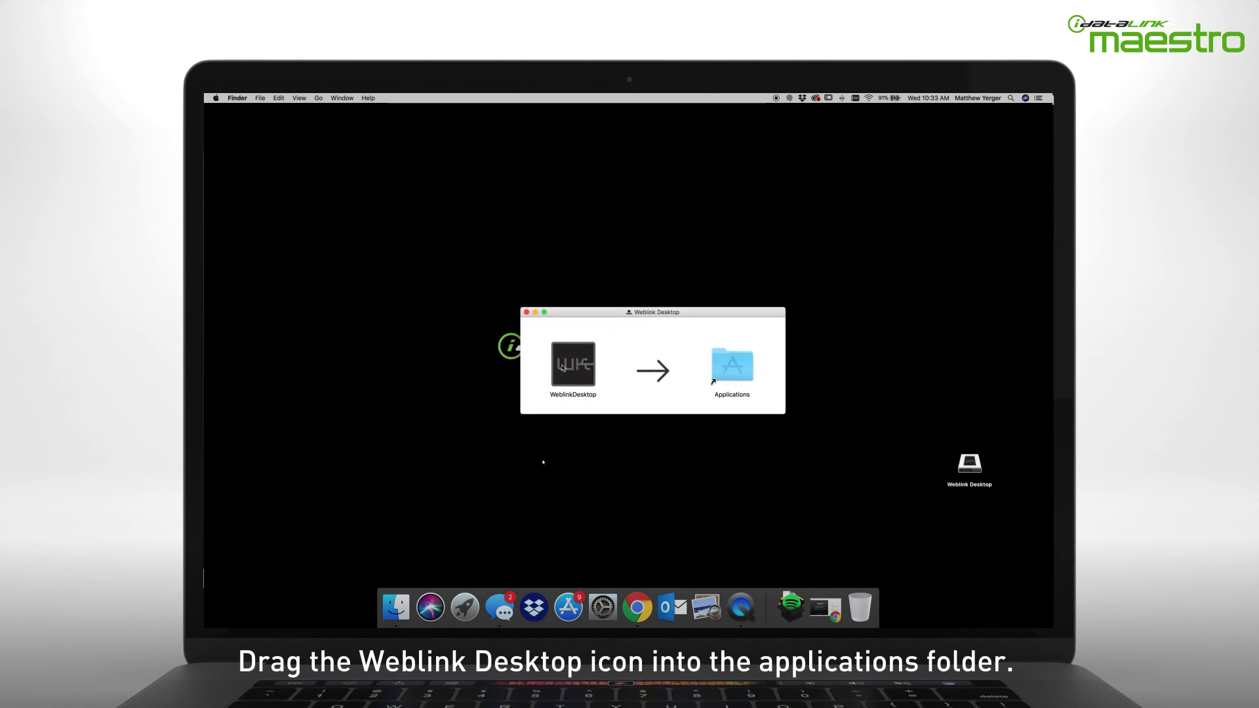
drag(573, 364, 728, 363)
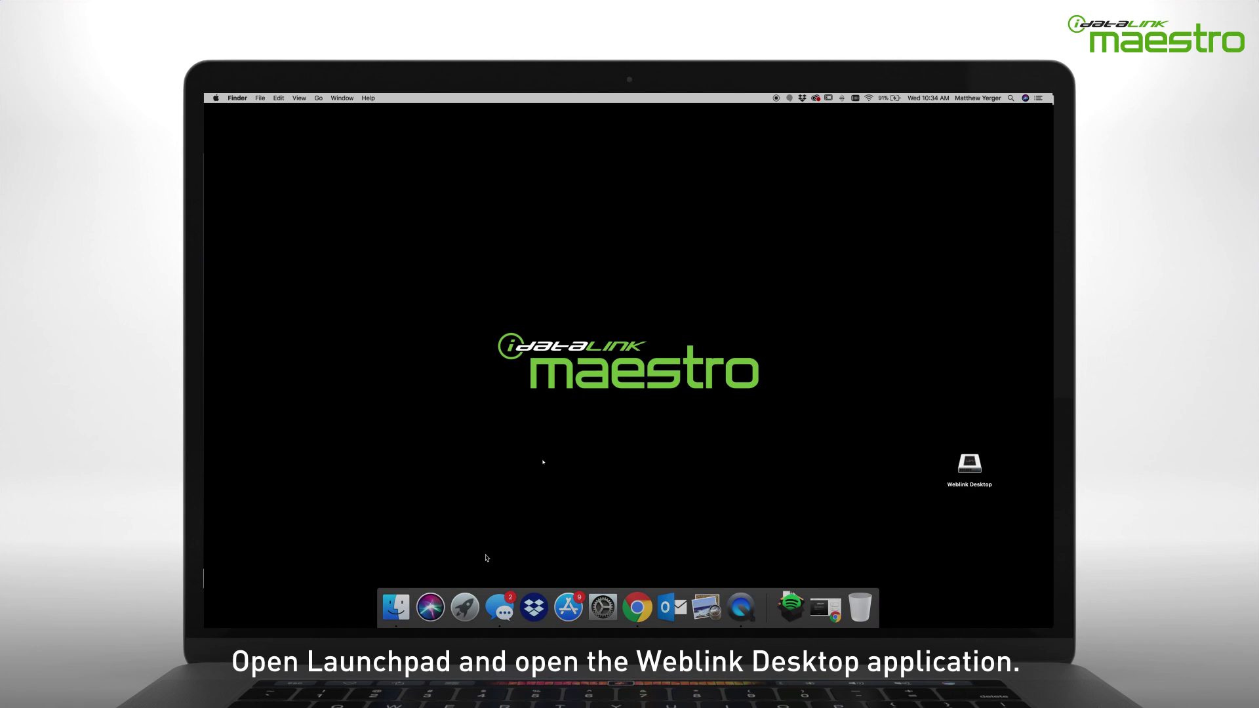
Launch WeblinkDesktop from Launchpad past the security warning, try Demo Mode, then return to Log In.
click(464, 607)
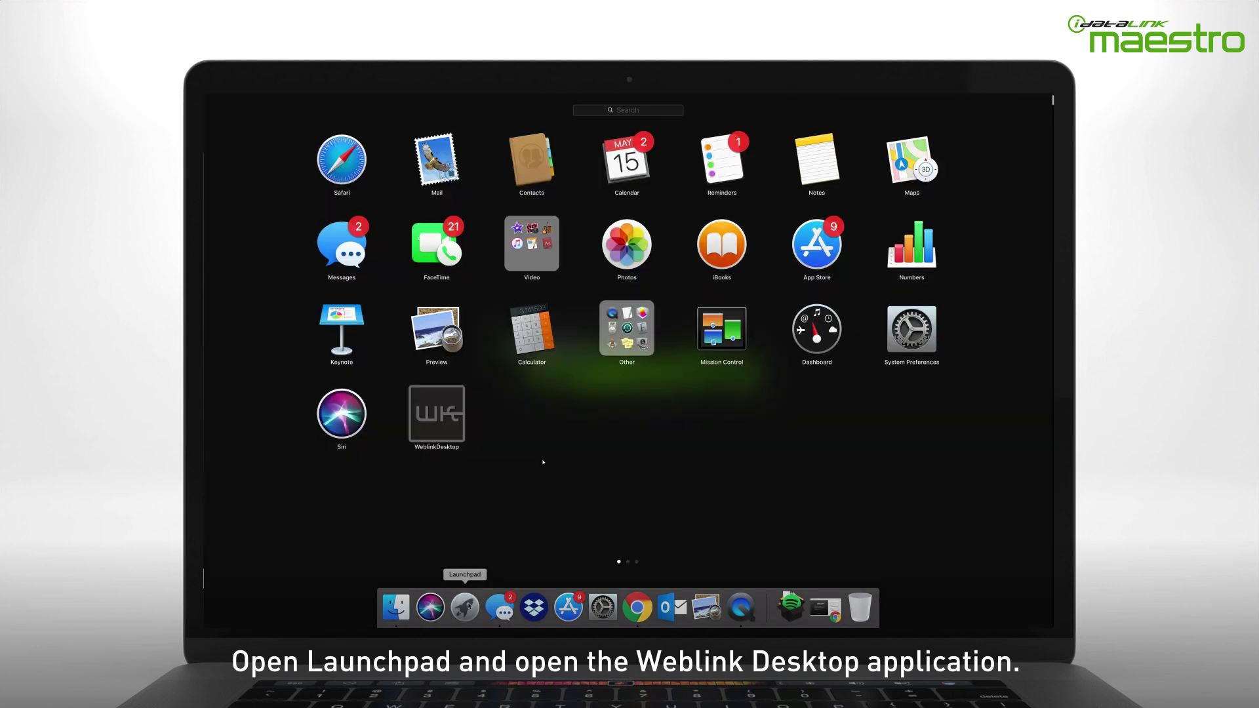
click(449, 431)
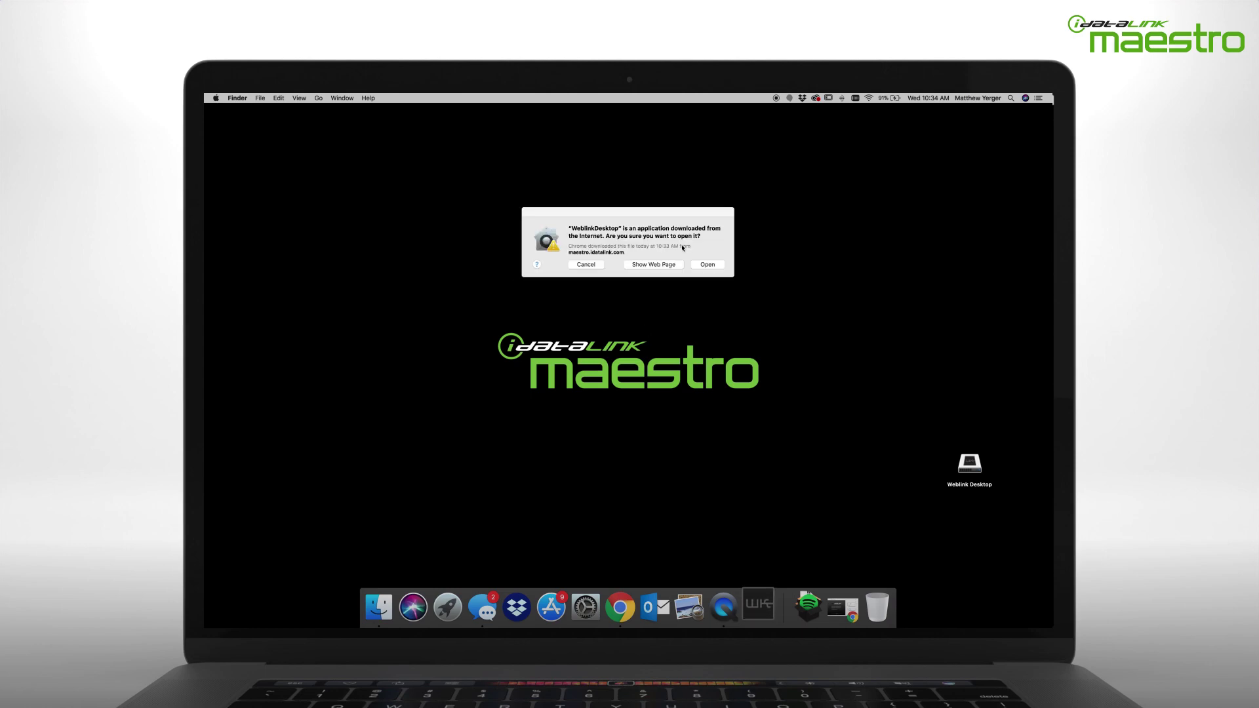
click(704, 265)
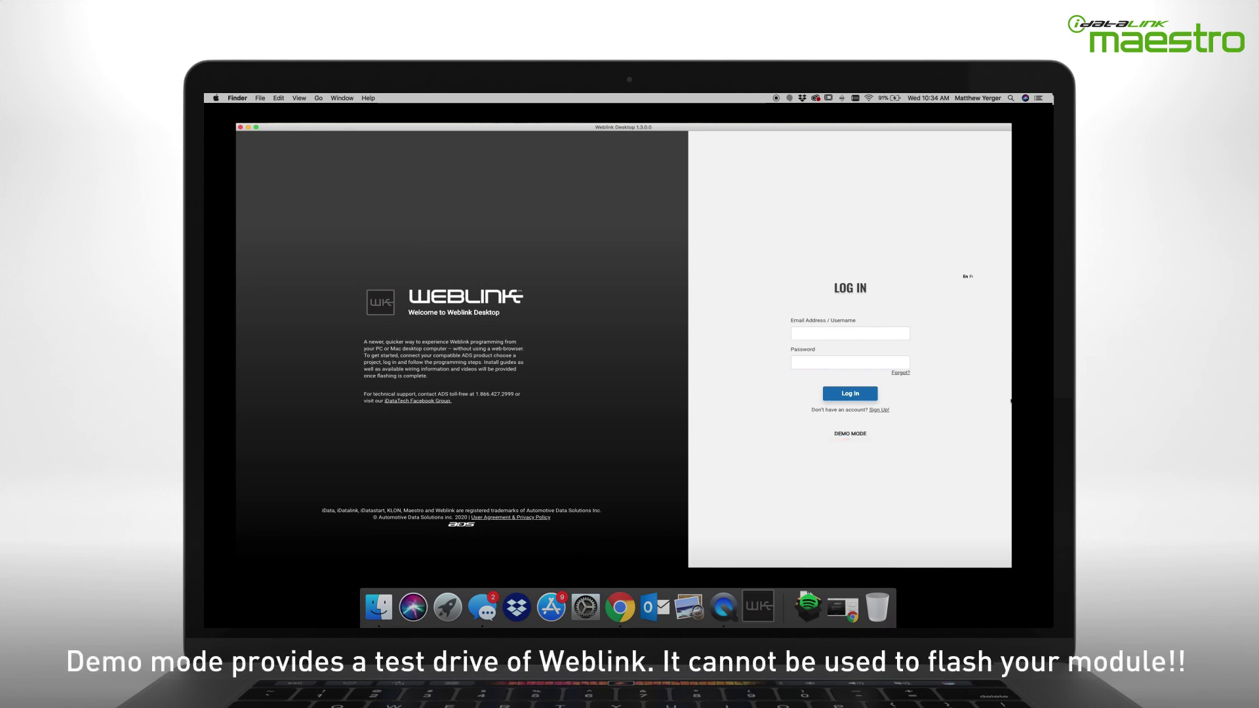
click(850, 433)
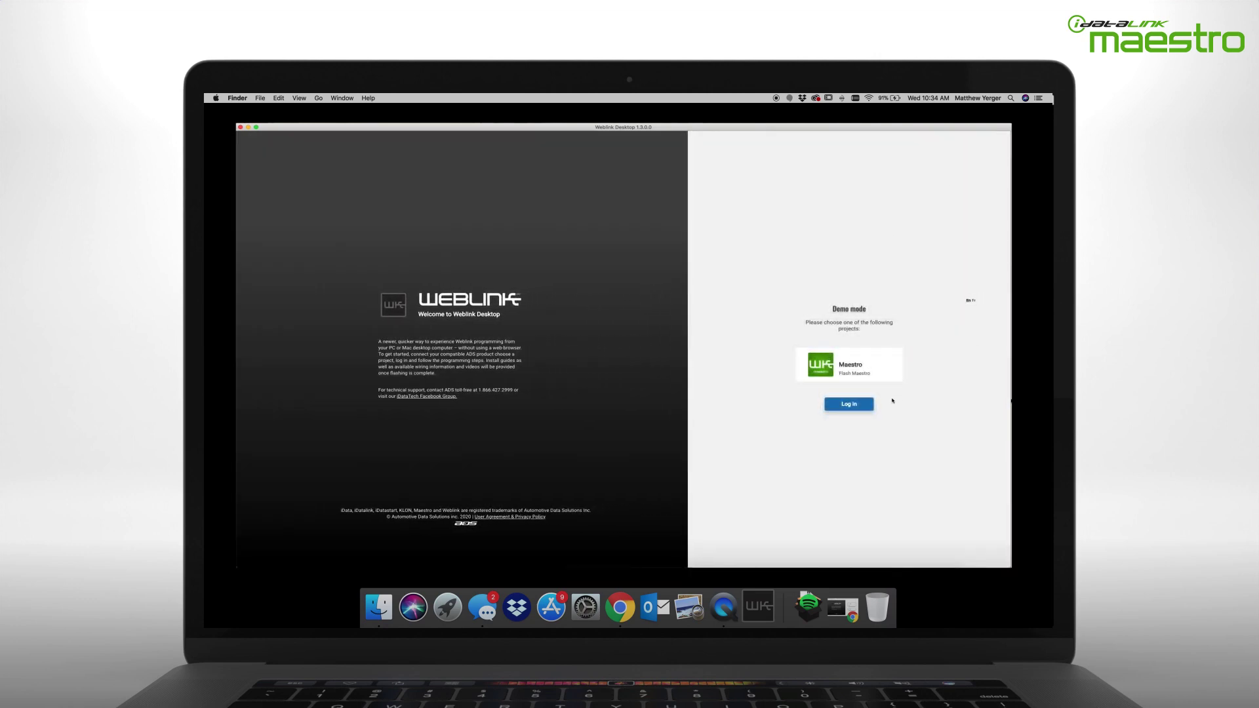
click(861, 403)
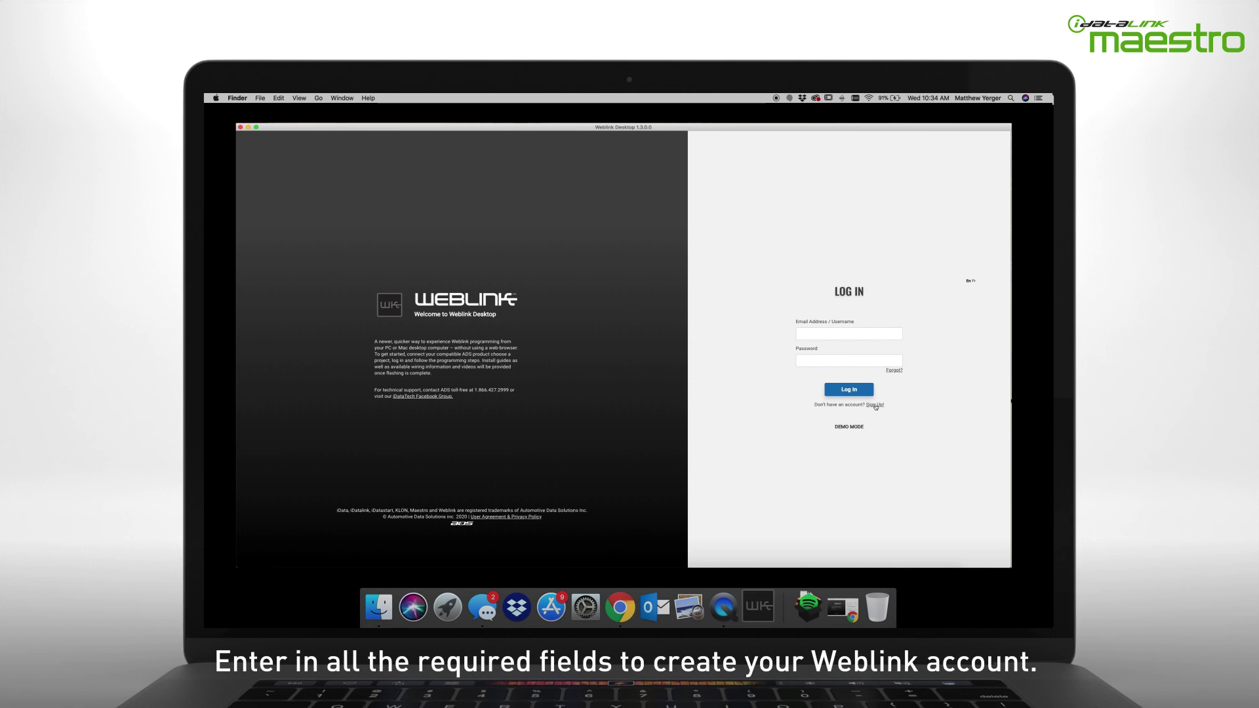
Sign up for a Weblink account with name, e-mail and password, passing reCAPTCHA and accepting cookies.
click(874, 405)
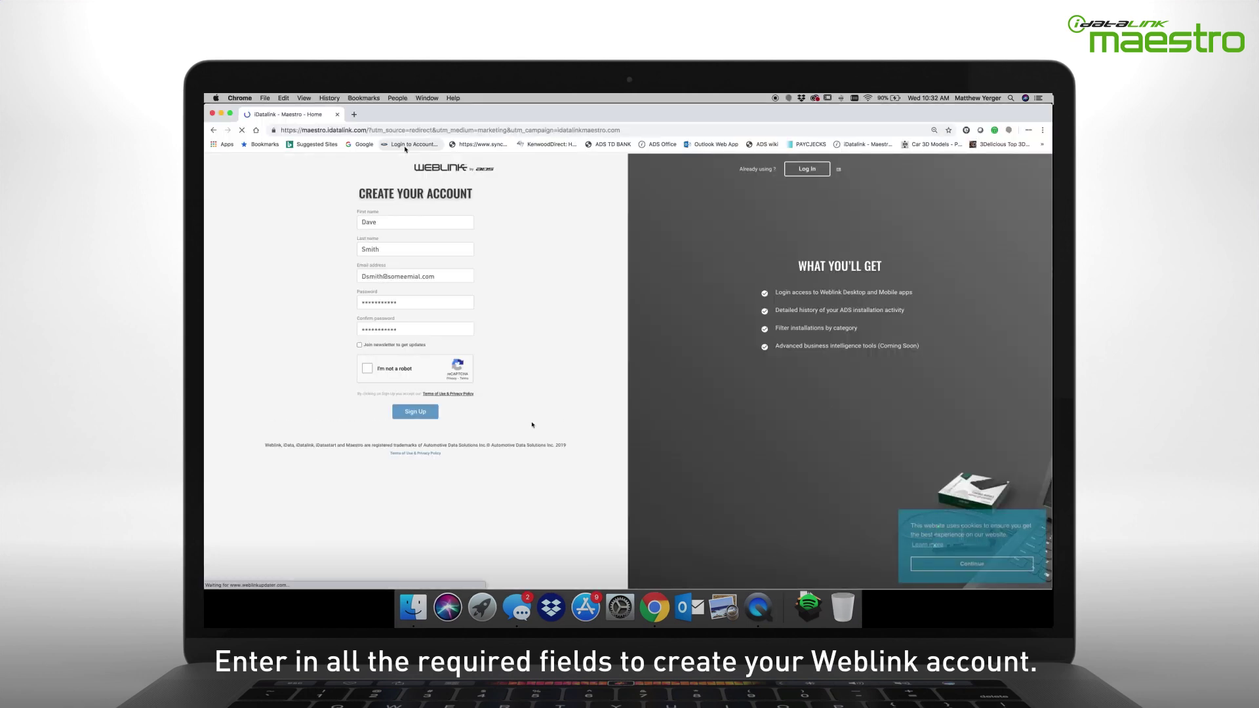
click(367, 369)
click(418, 413)
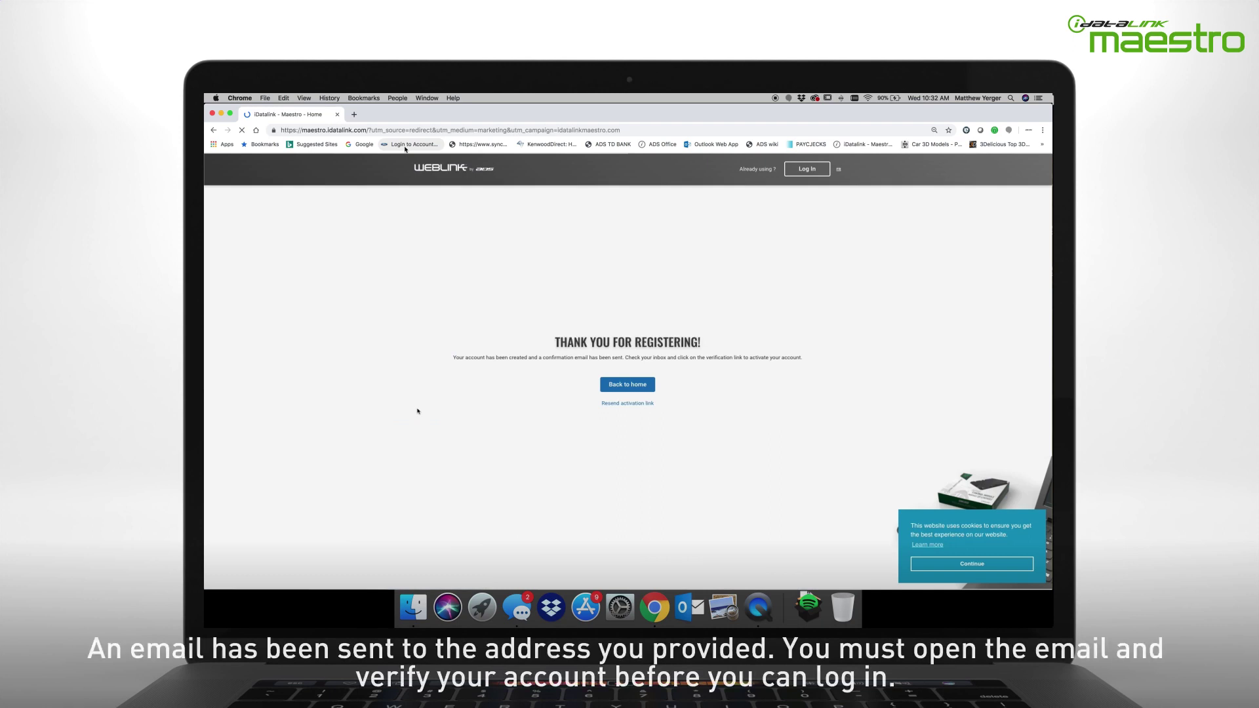
click(1016, 563)
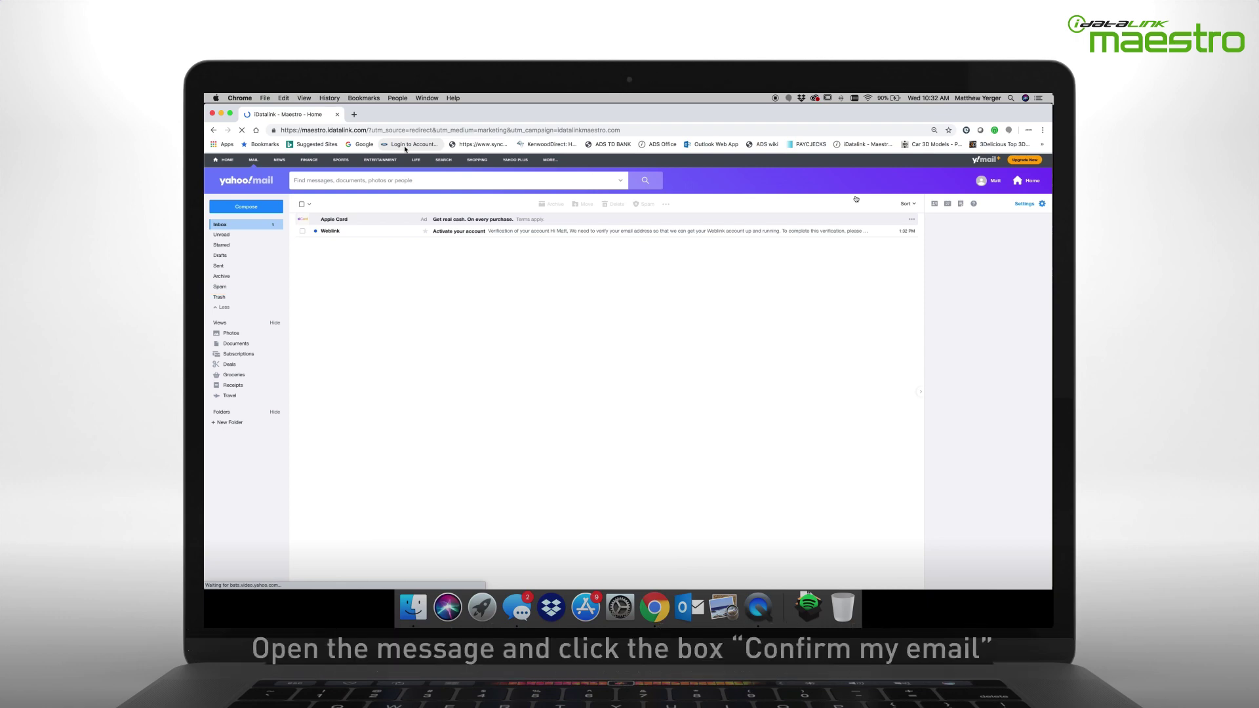
Open the Weblink 'Activate your account' e-mail and confirm the address.
click(525, 231)
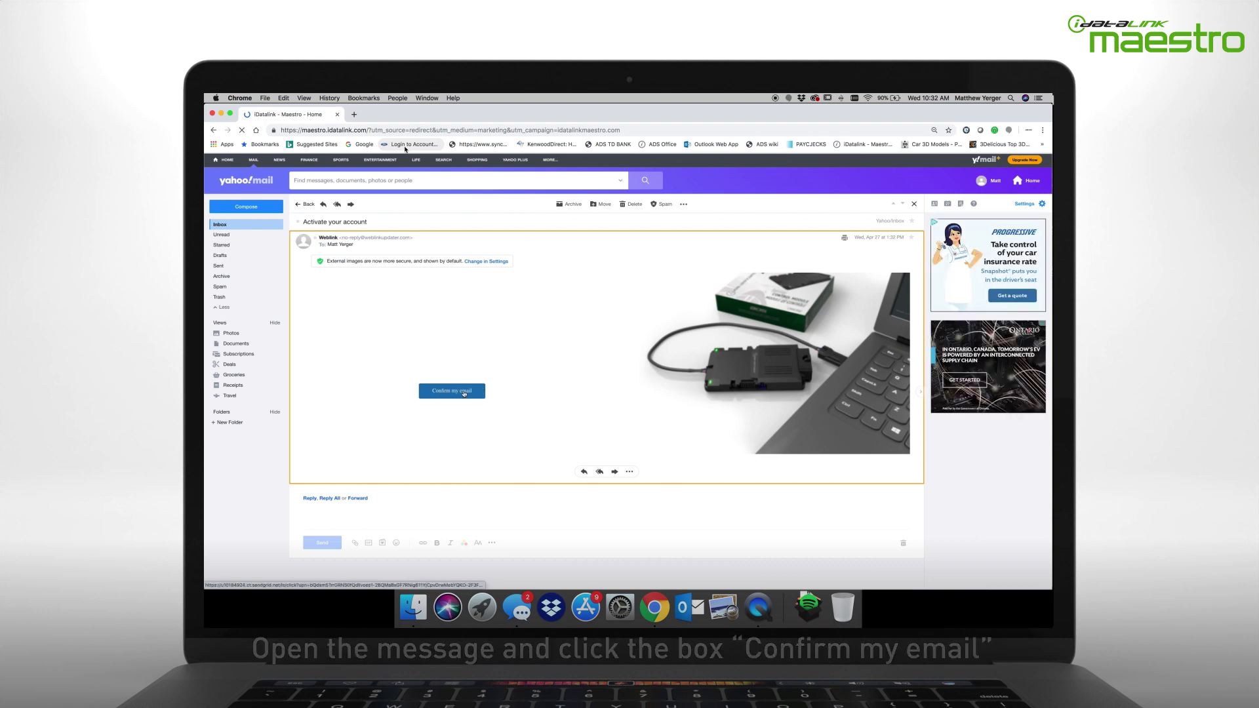
click(464, 391)
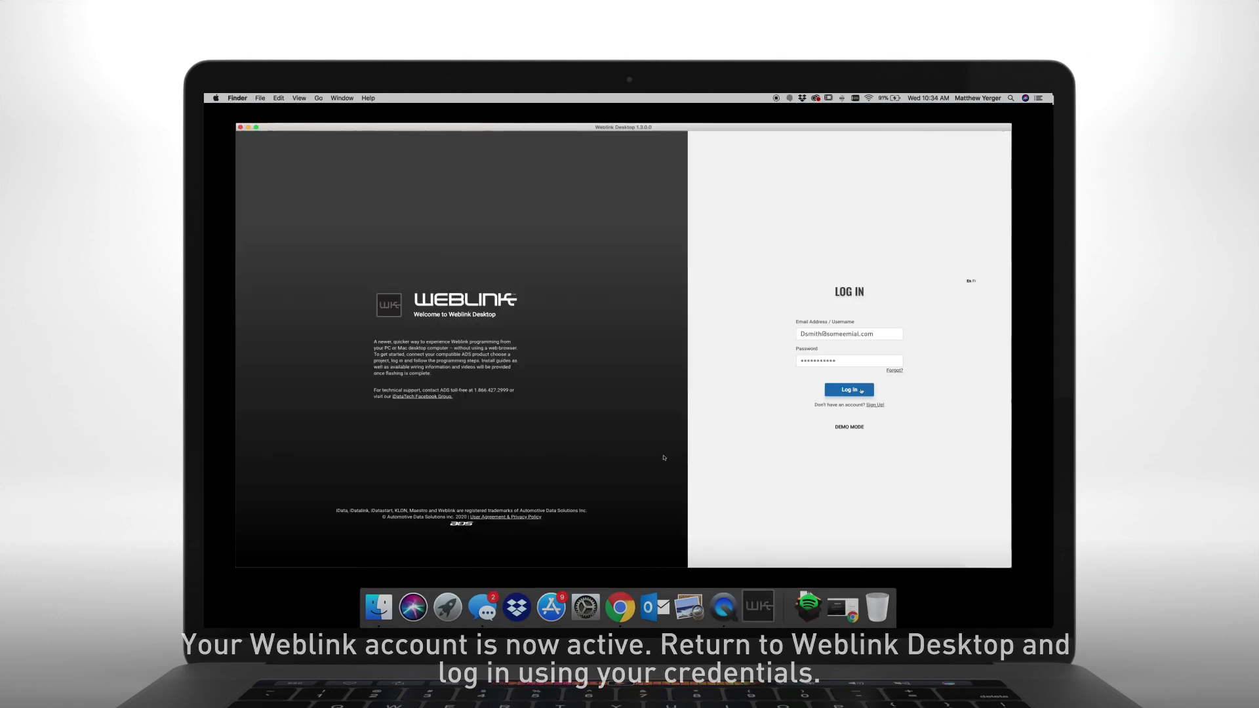
Log in to Weblink Desktop with the new account's e-mail and password.
click(849, 390)
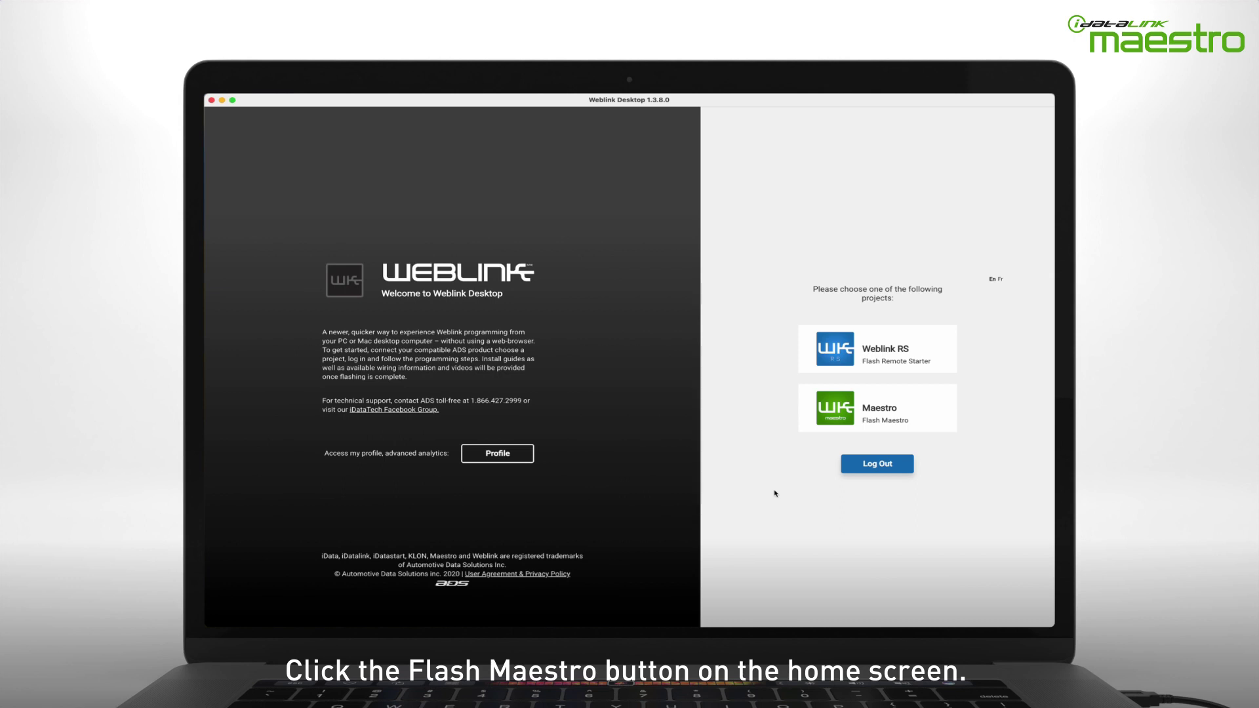
Open the Maestro project and re-flash the embedded BLESR512 module until Update Completed.
click(856, 407)
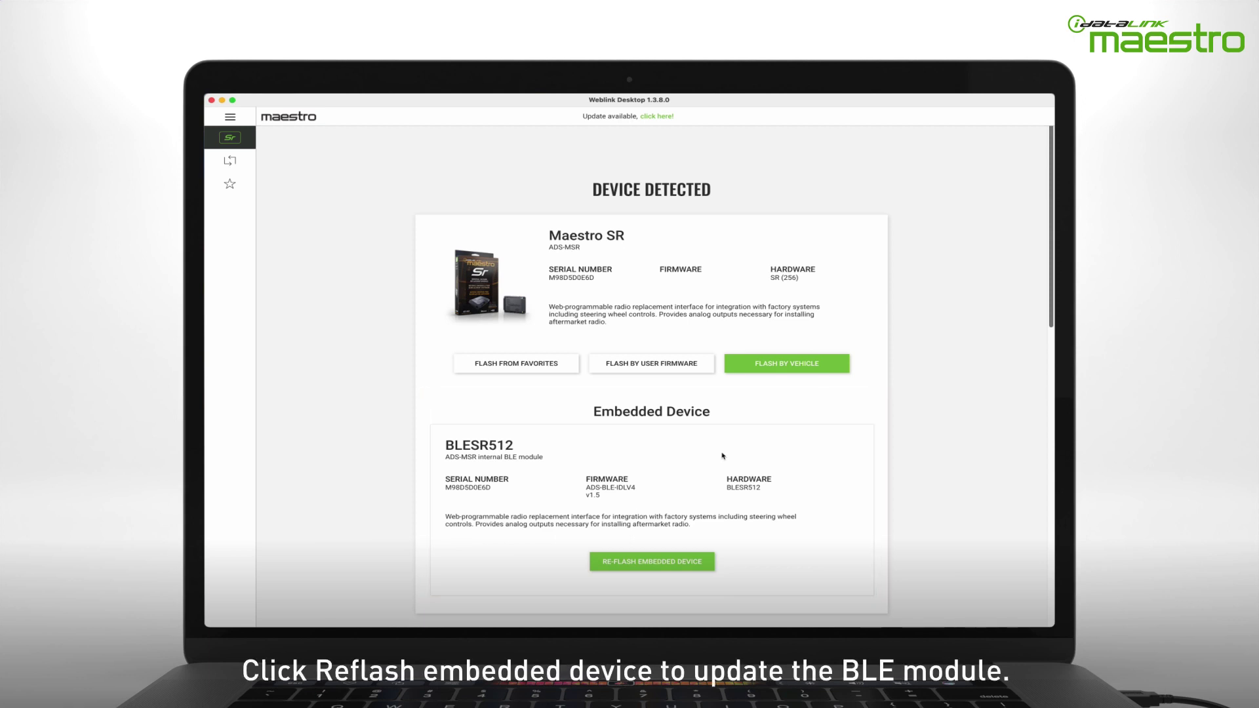
click(683, 565)
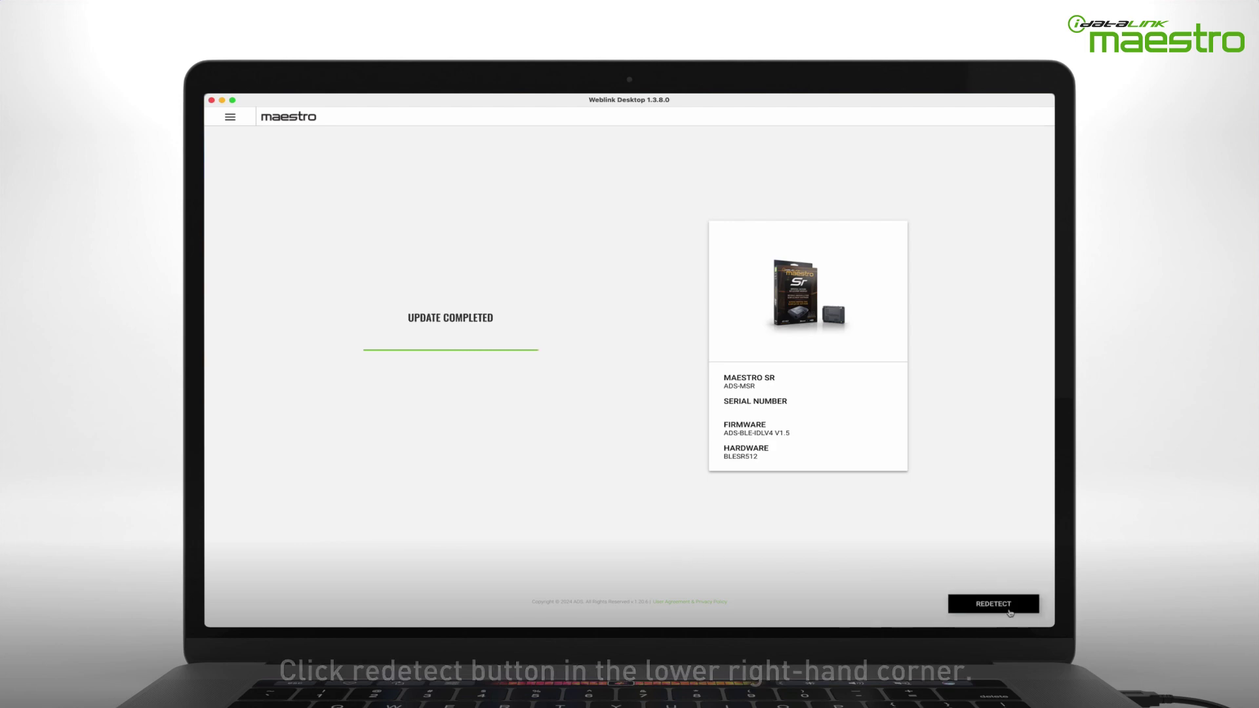
Redetect the Maestro and choose a 2020 Jeep Wrangler JL with the 5" screen aftermarket radio trim.
click(1003, 606)
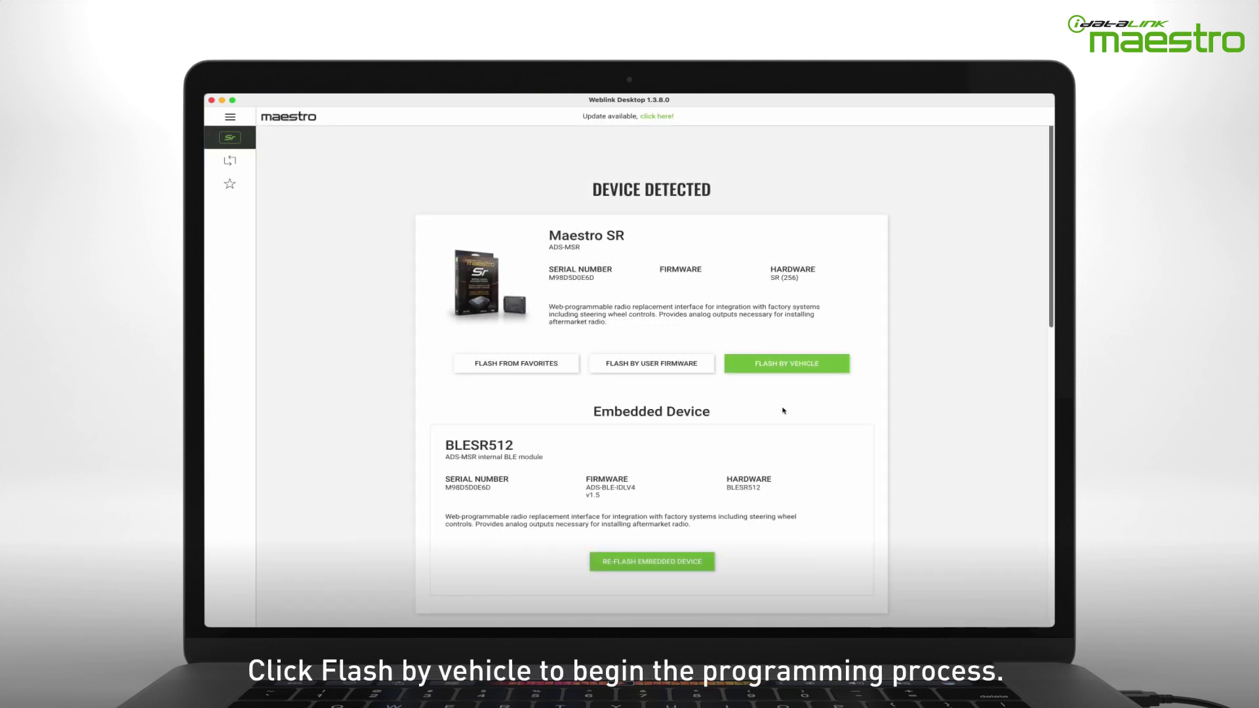
click(801, 371)
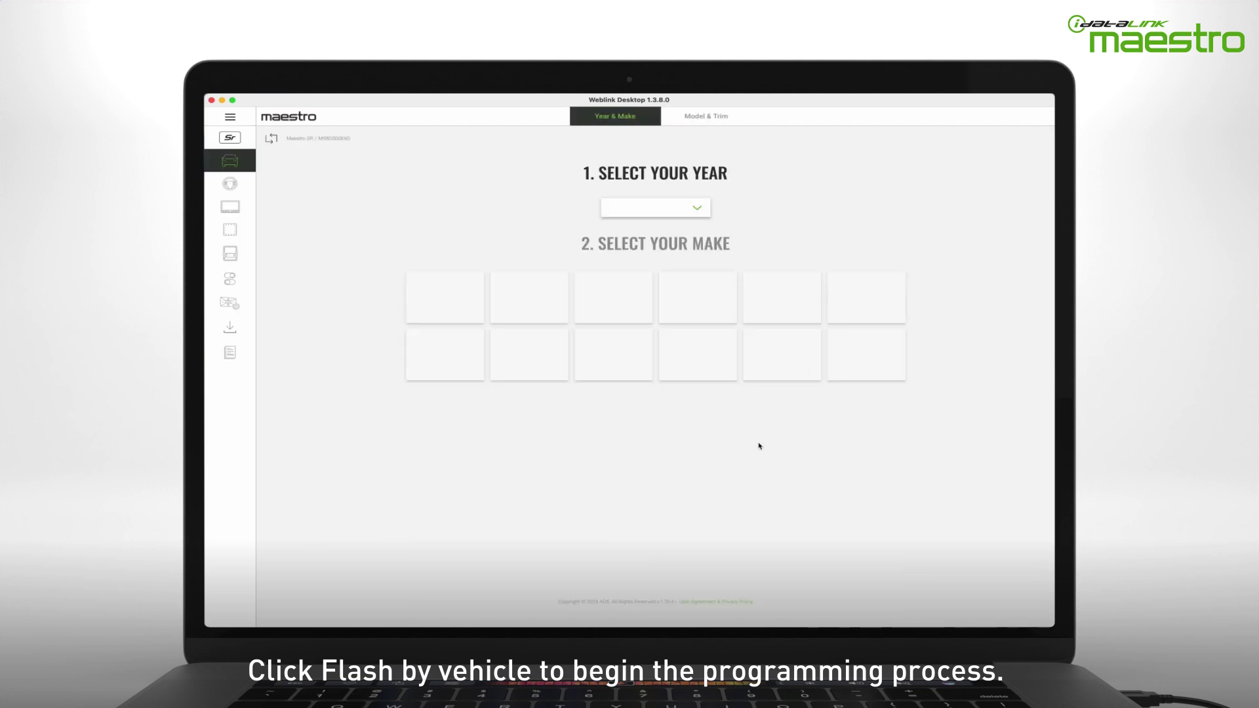
click(697, 208)
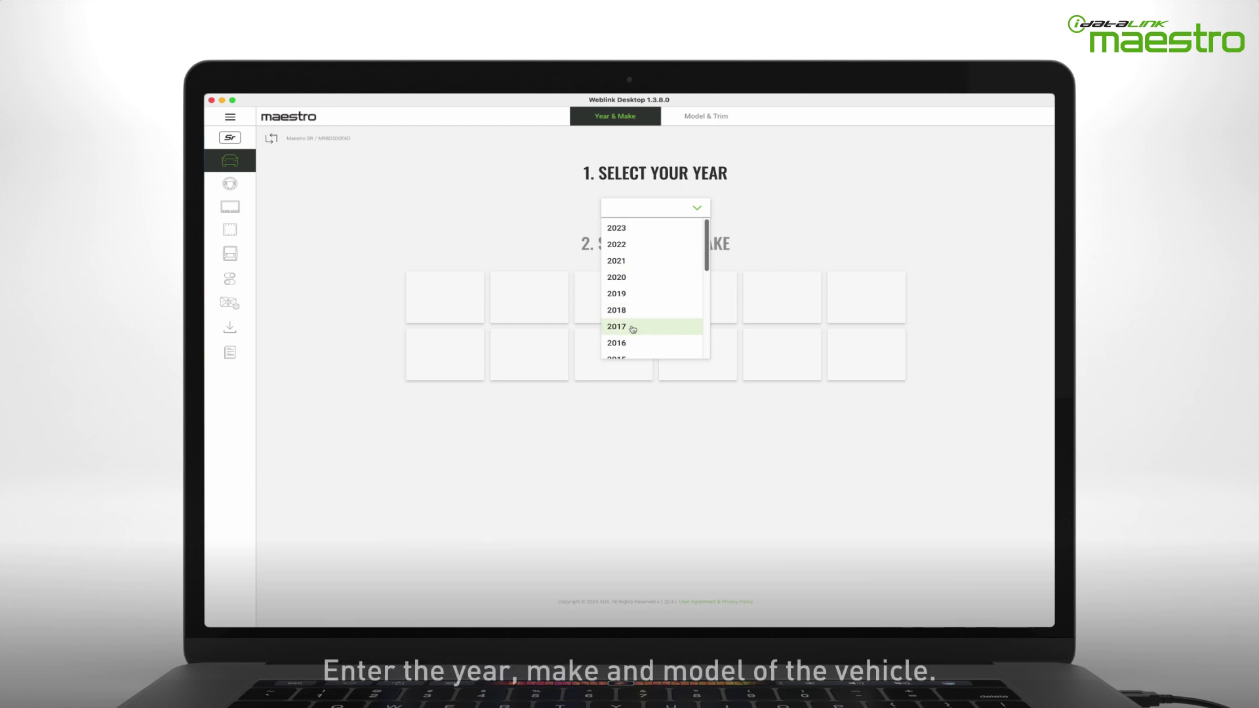
click(633, 277)
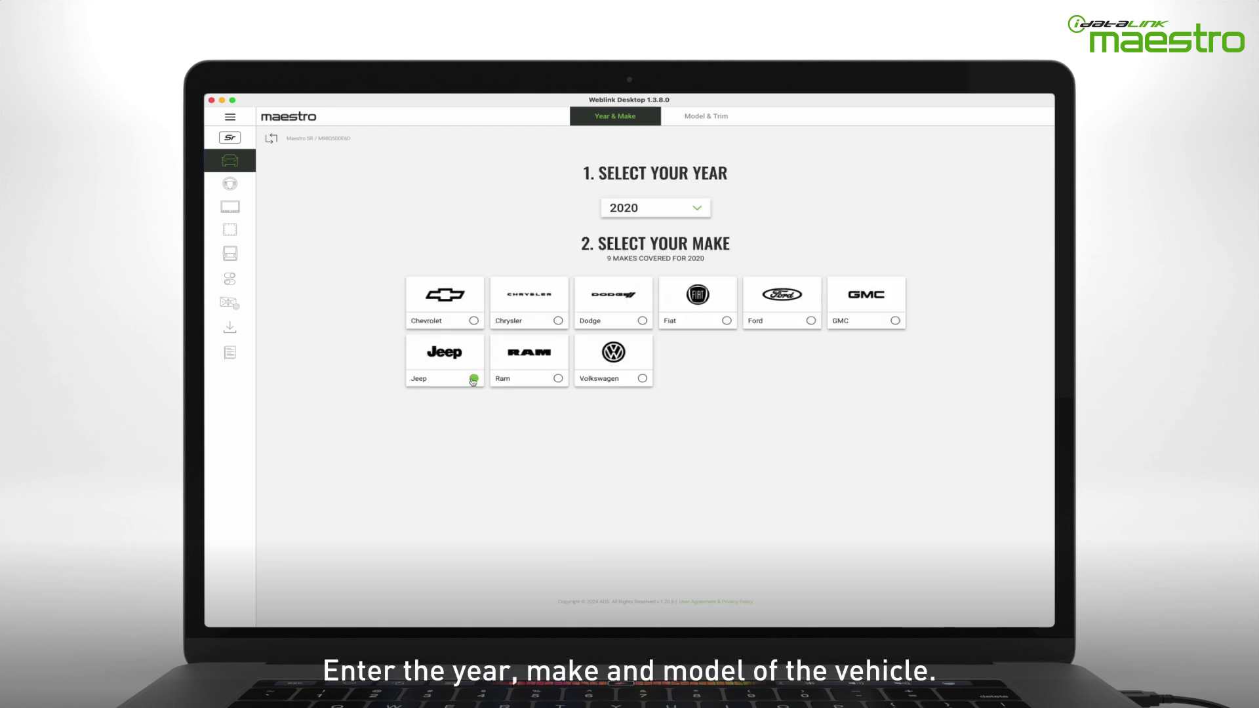
click(473, 379)
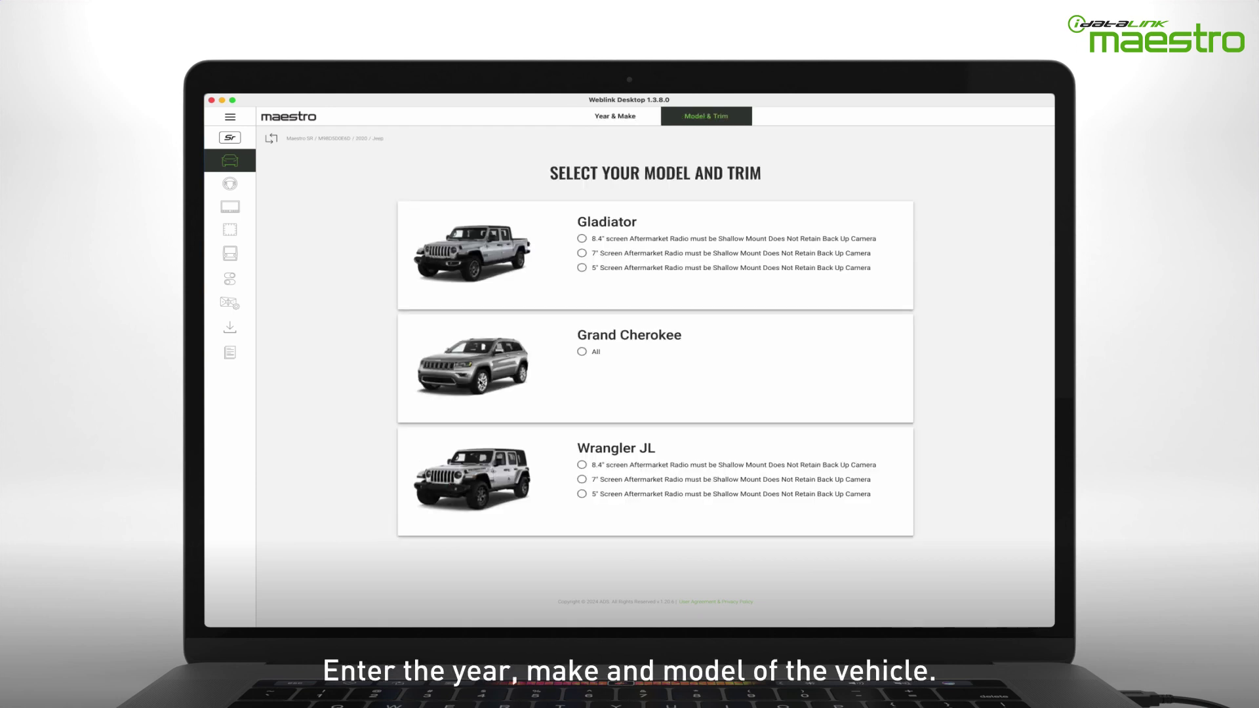
click(581, 494)
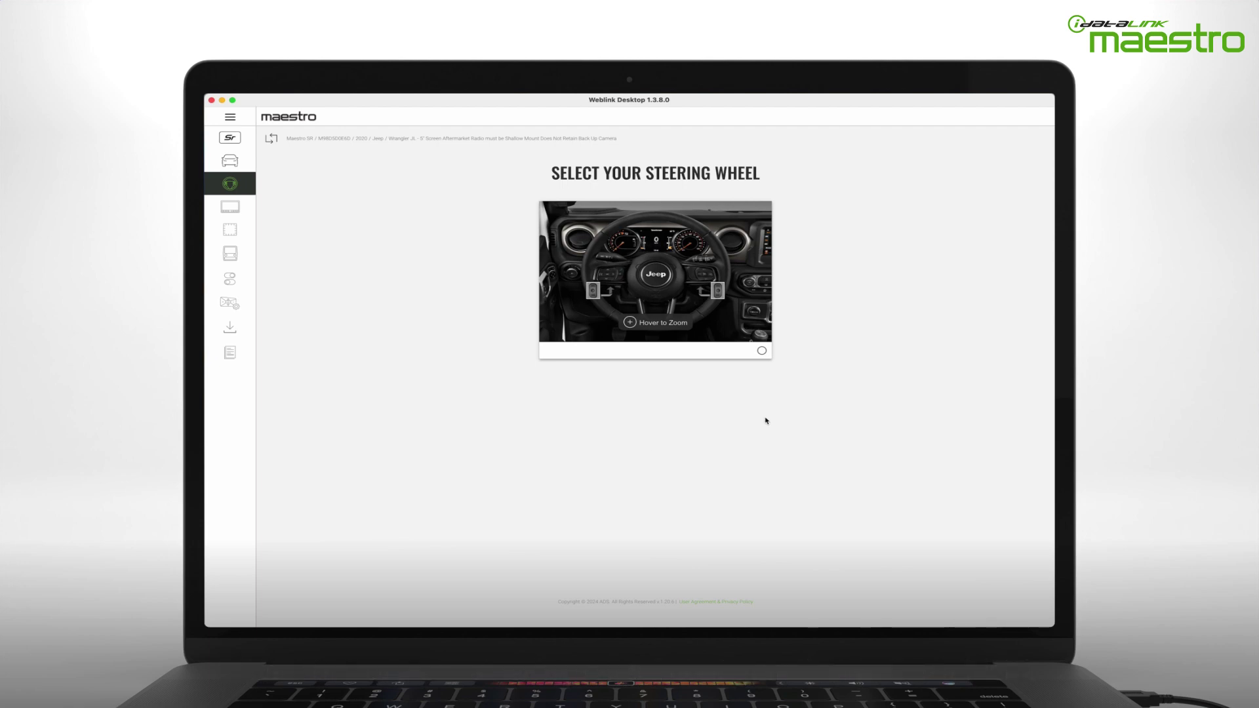
Select the vehicle's steering wheel and Sony as the radio brand.
click(762, 351)
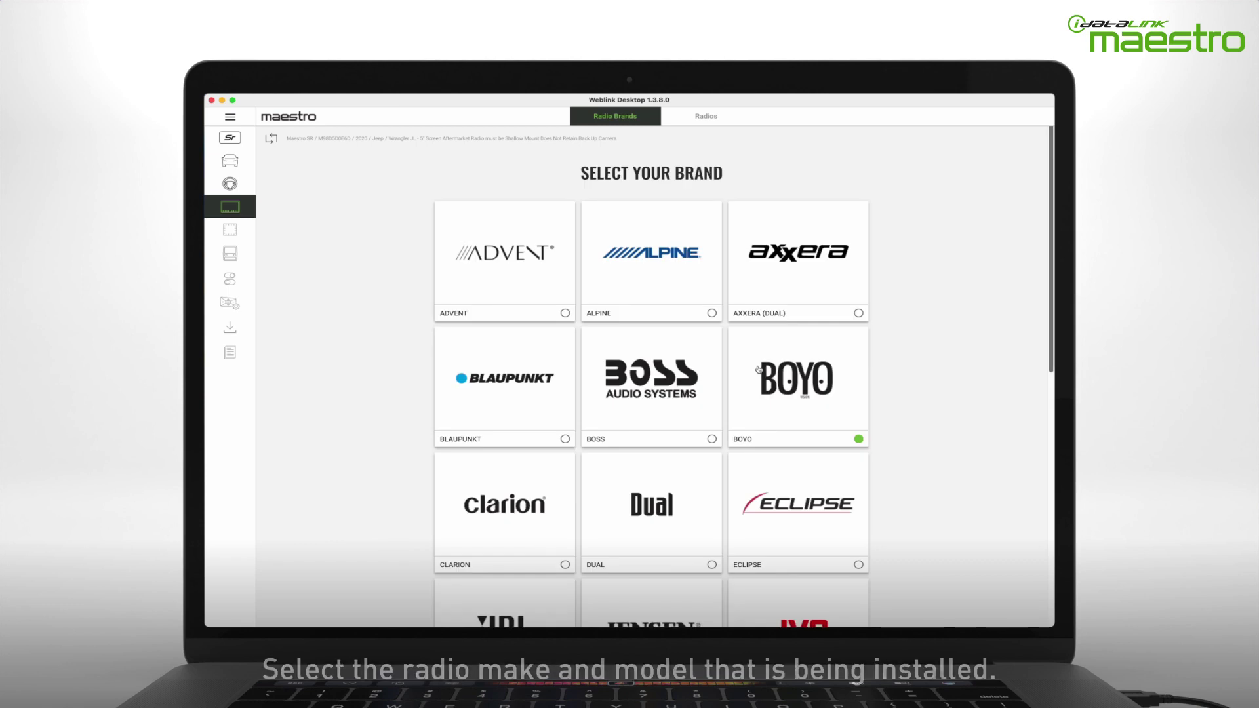
scroll(767, 357, down, 5)
scroll(779, 359, down, 2)
click(859, 474)
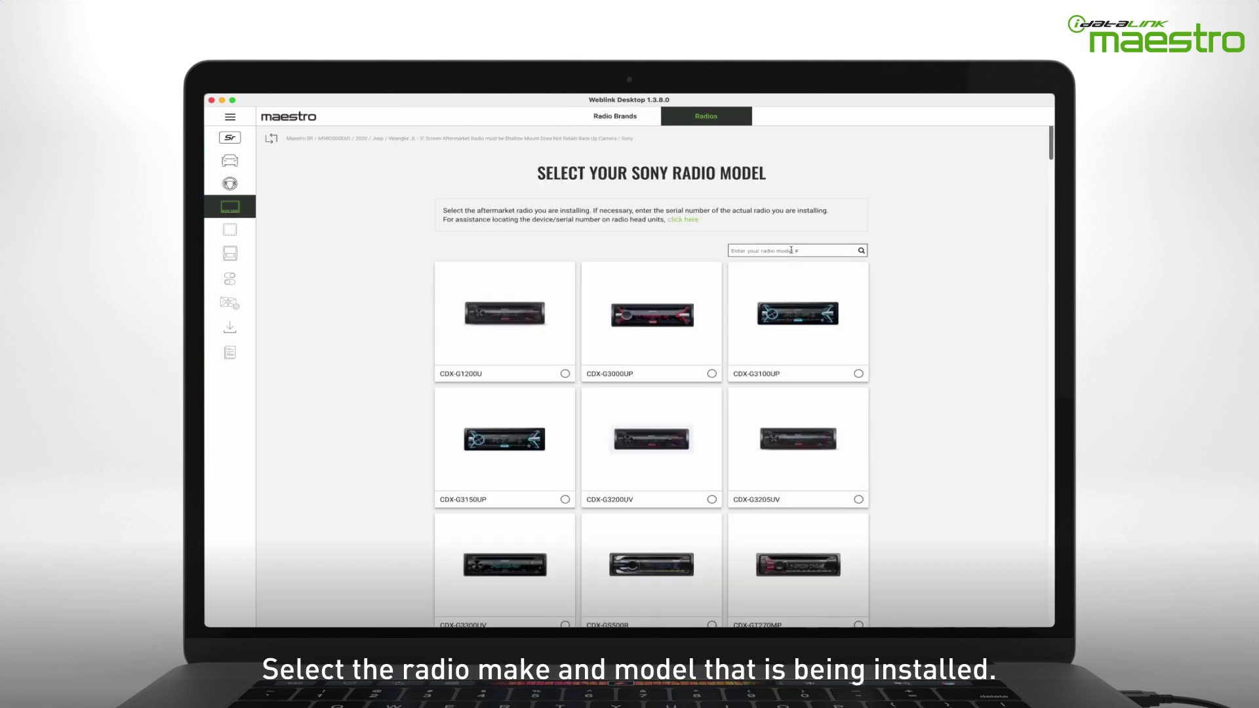
Pick the Sony XAV-AX3000 radio model and the recommended CH3-ADS-MSR-AS V1.0 firmware.
click(791, 250)
text(300)
scroll(565, 576, down, 1)
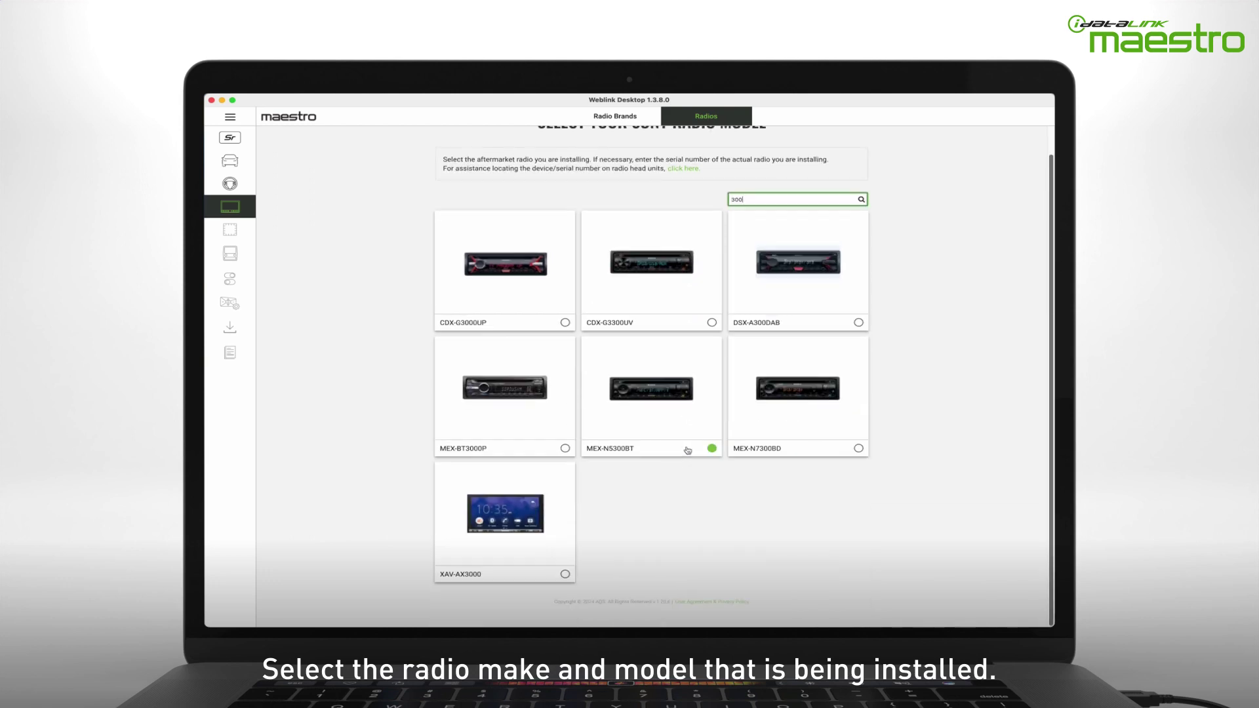
click(565, 575)
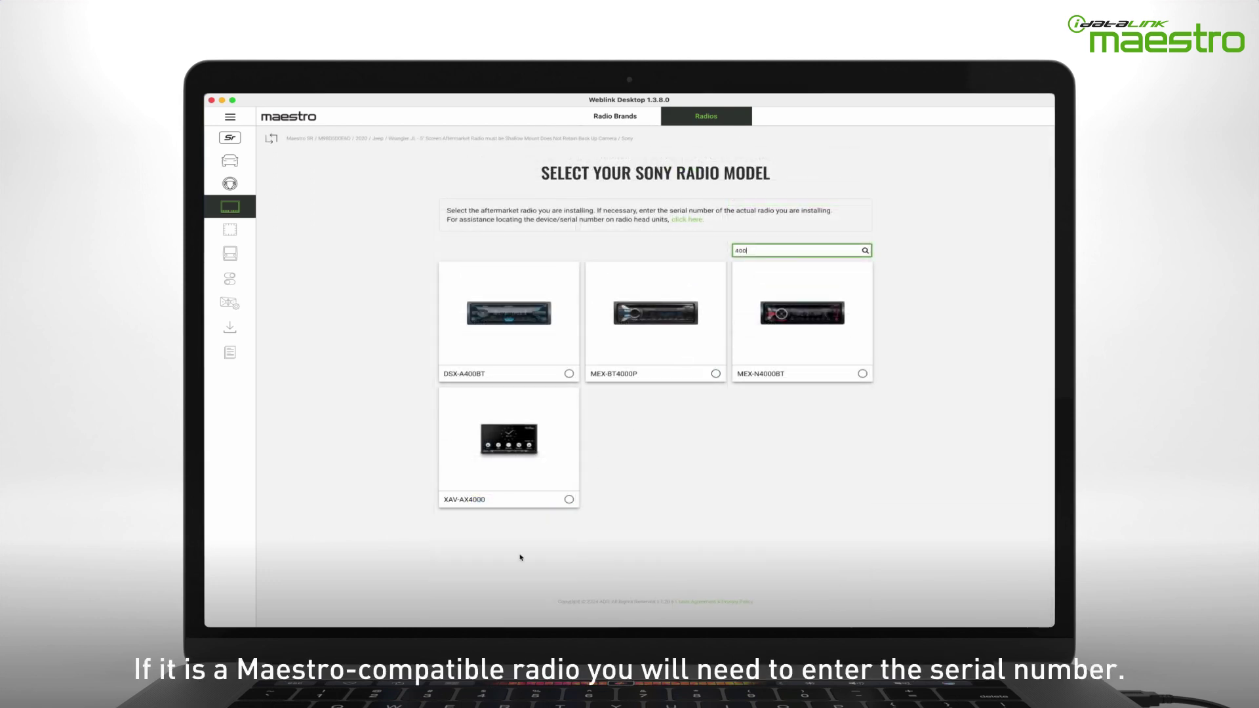
click(568, 499)
text(151)
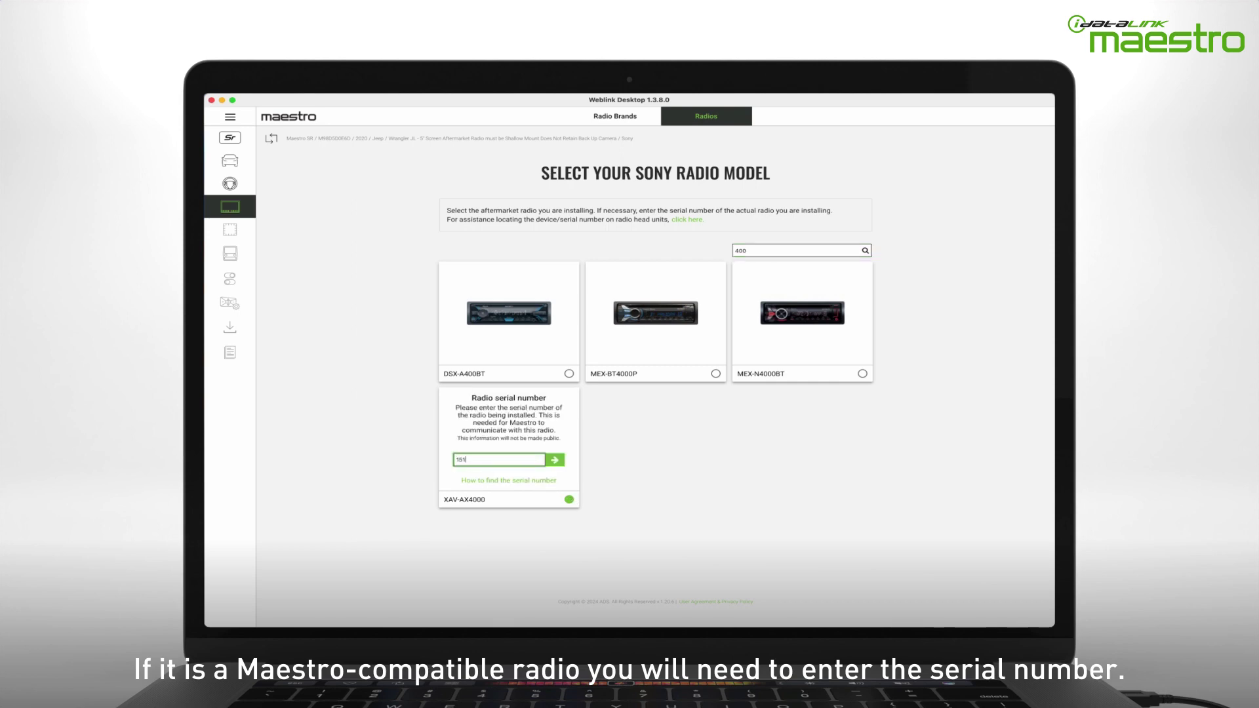
text(2195)
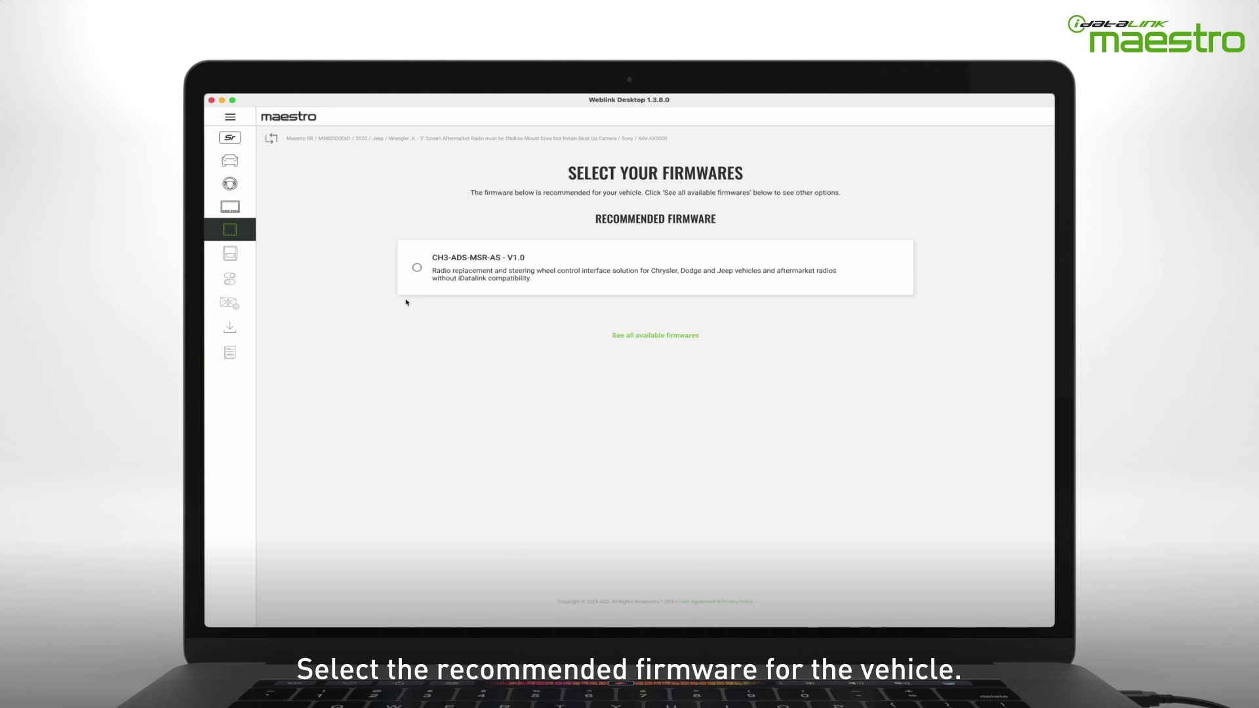
click(413, 274)
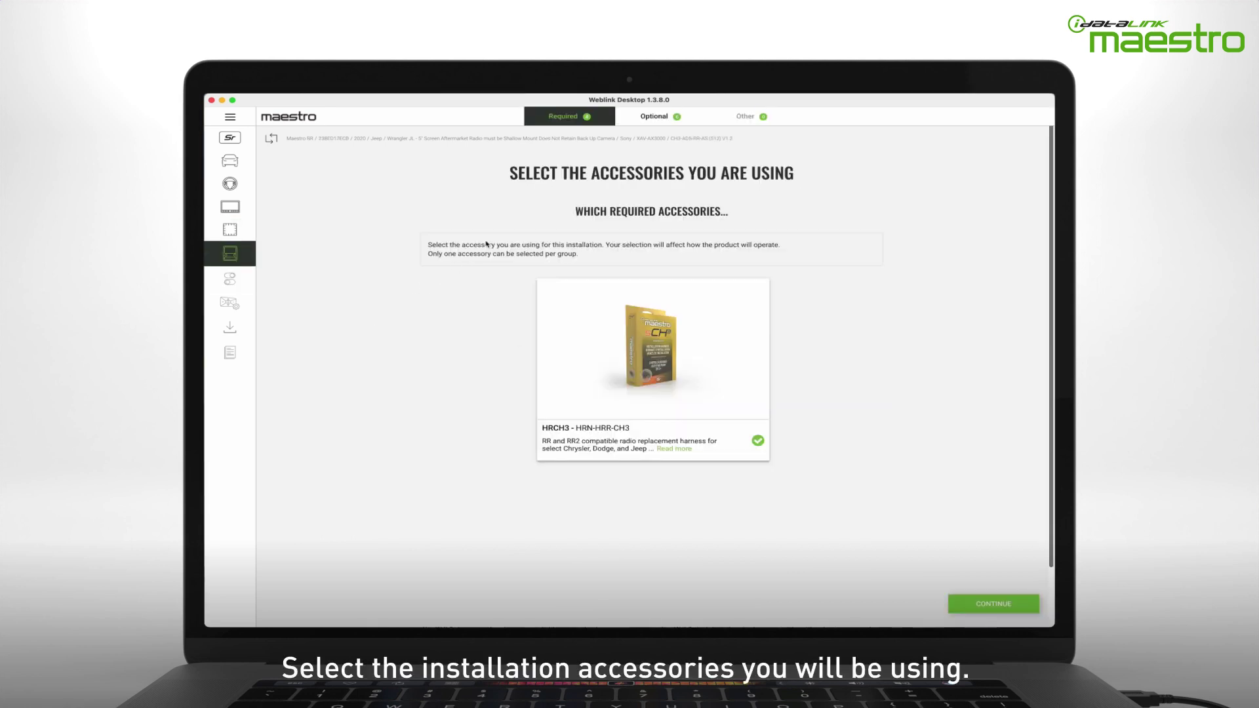
Check the optional accessories, keep the HRCH3 harness, and continue to system configuration.
click(654, 117)
click(994, 604)
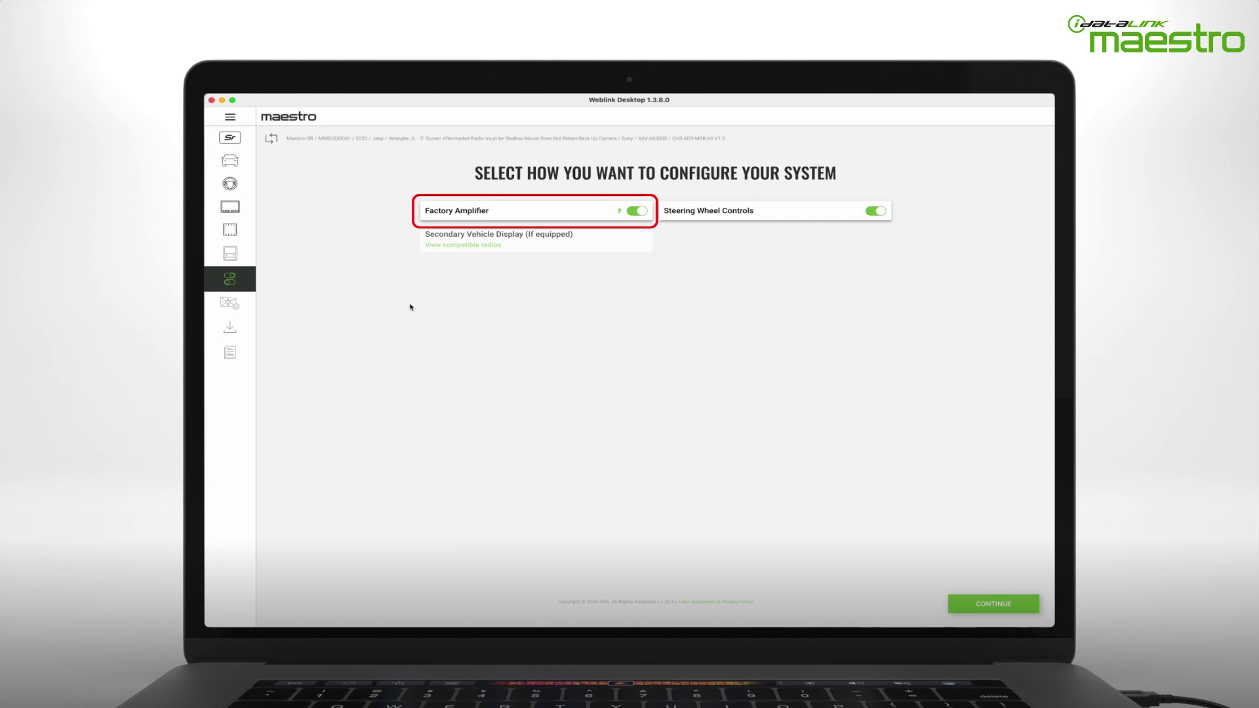
Accept Factory Amplifier and Steering Wheel Controls, review the Next Preset hold options, and keep default button assignments.
click(994, 604)
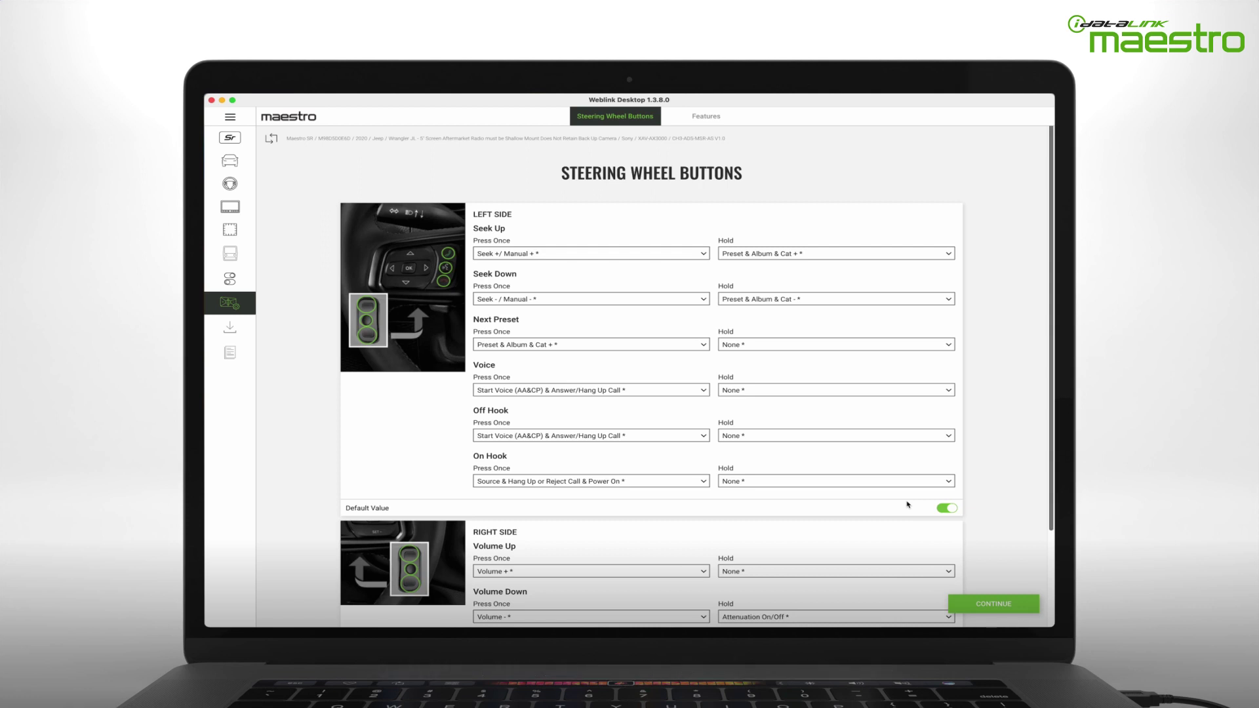
click(850, 346)
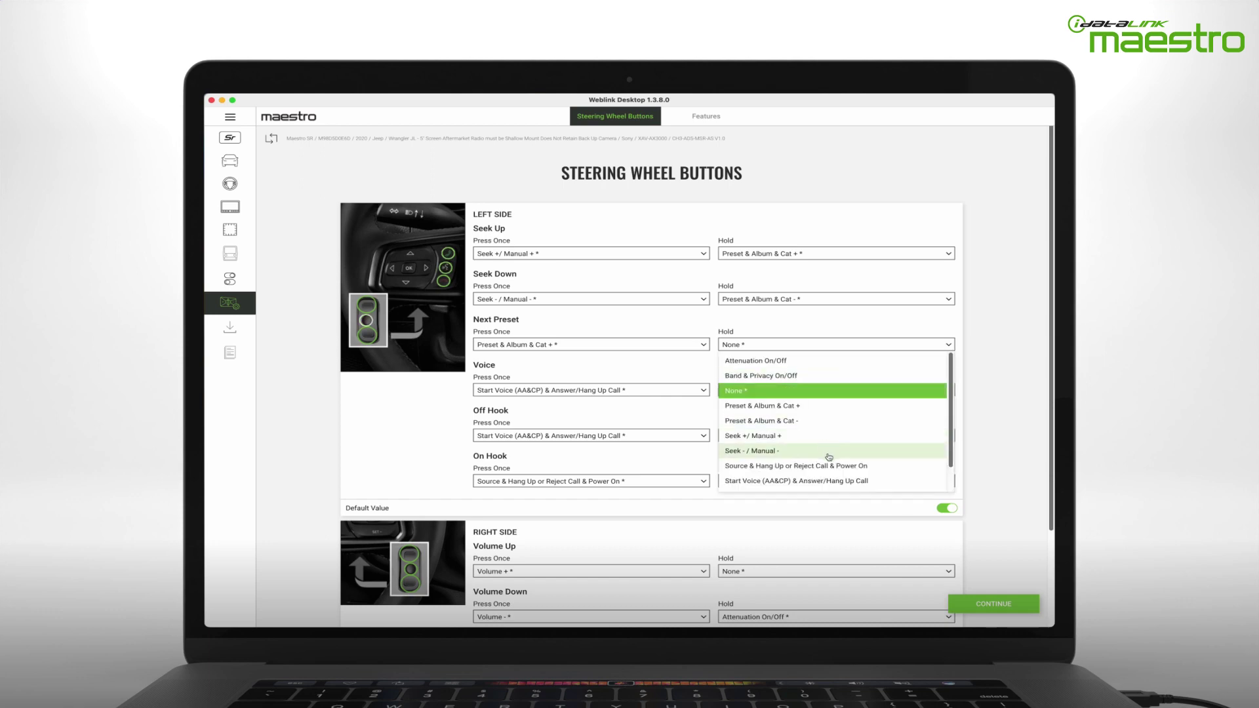
scroll(829, 468, down, 2)
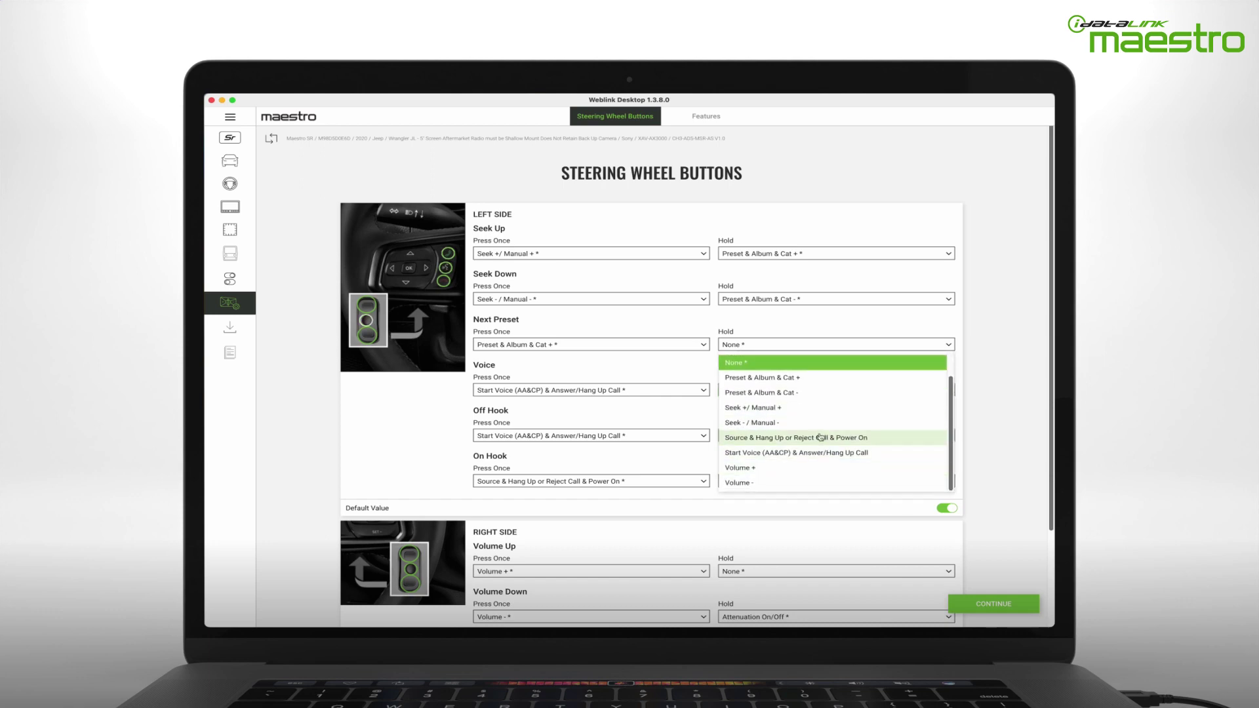
scroll(952, 564, down, 3)
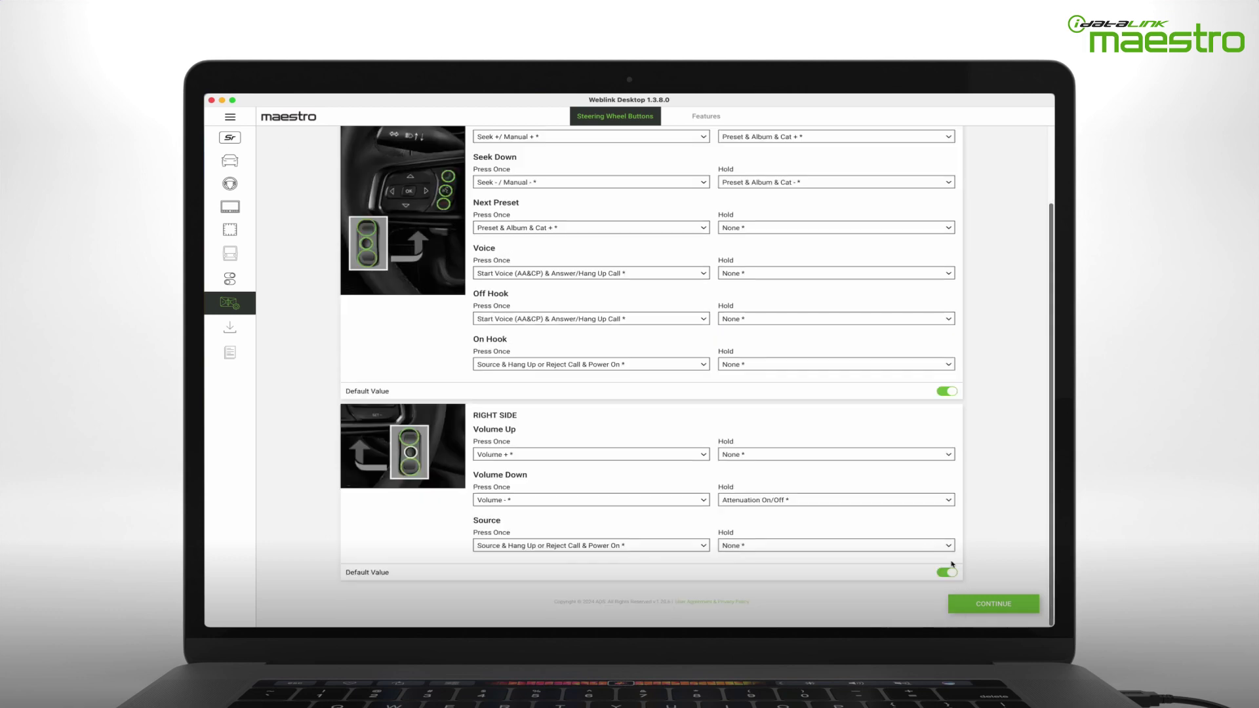
click(990, 603)
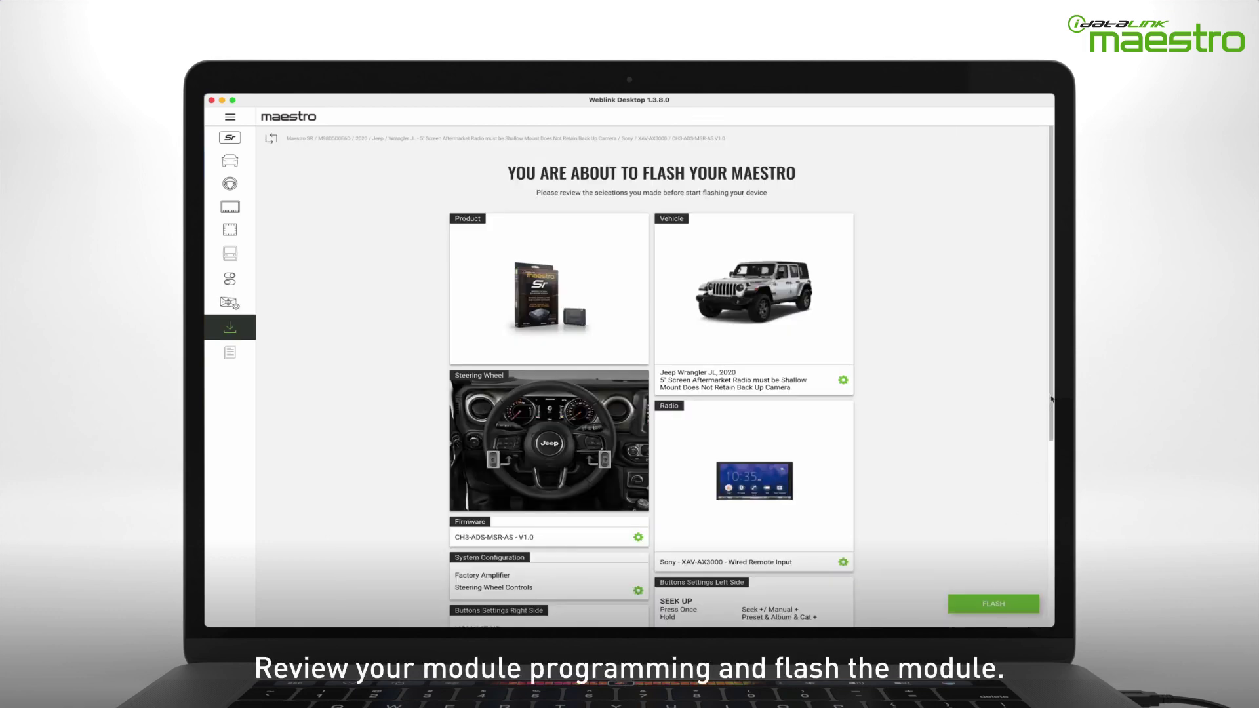
Flash the Maestro SR, then open the CH3-SR-AS-(SR-CH3) install guide from the success page.
drag(1048, 402, 1046, 626)
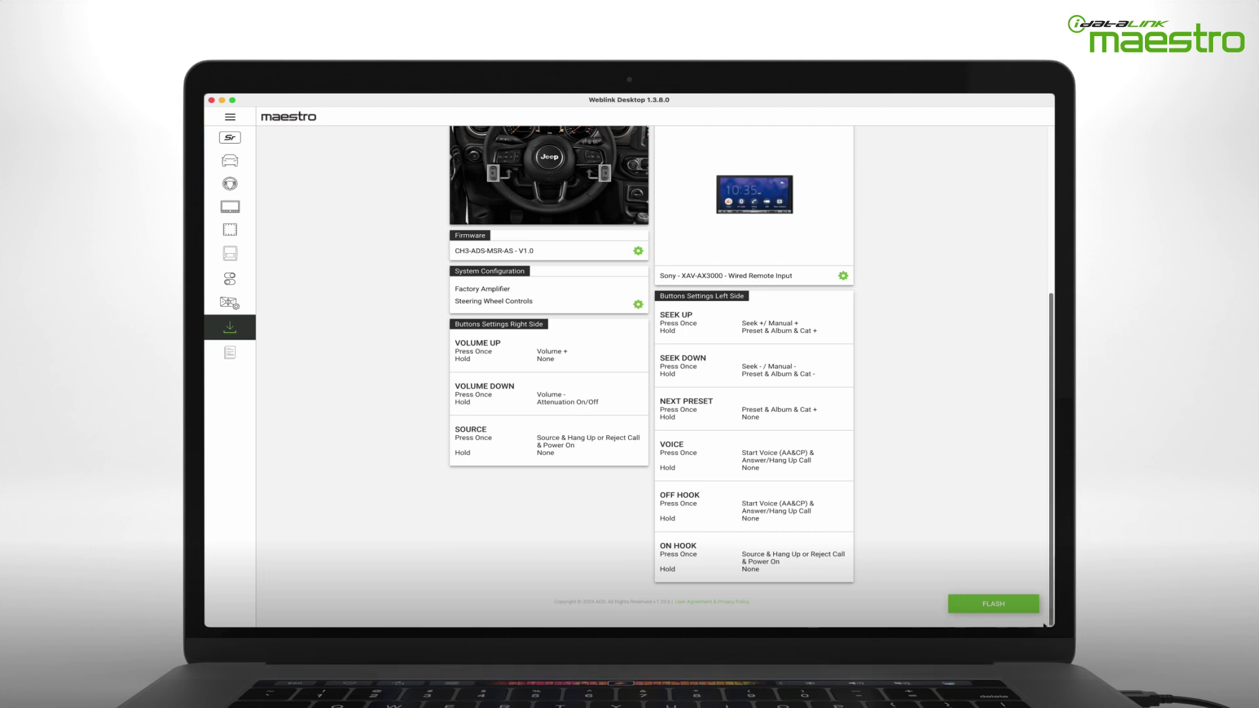
click(1003, 601)
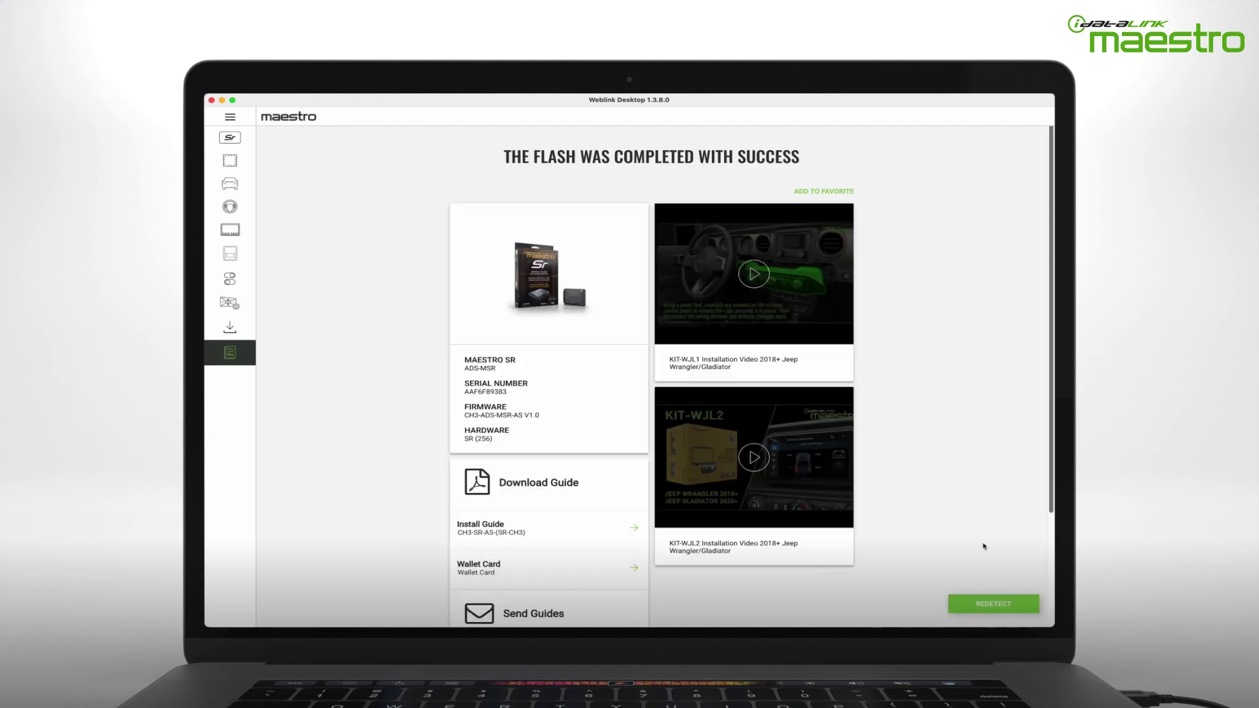
scroll(983, 546, down, 3)
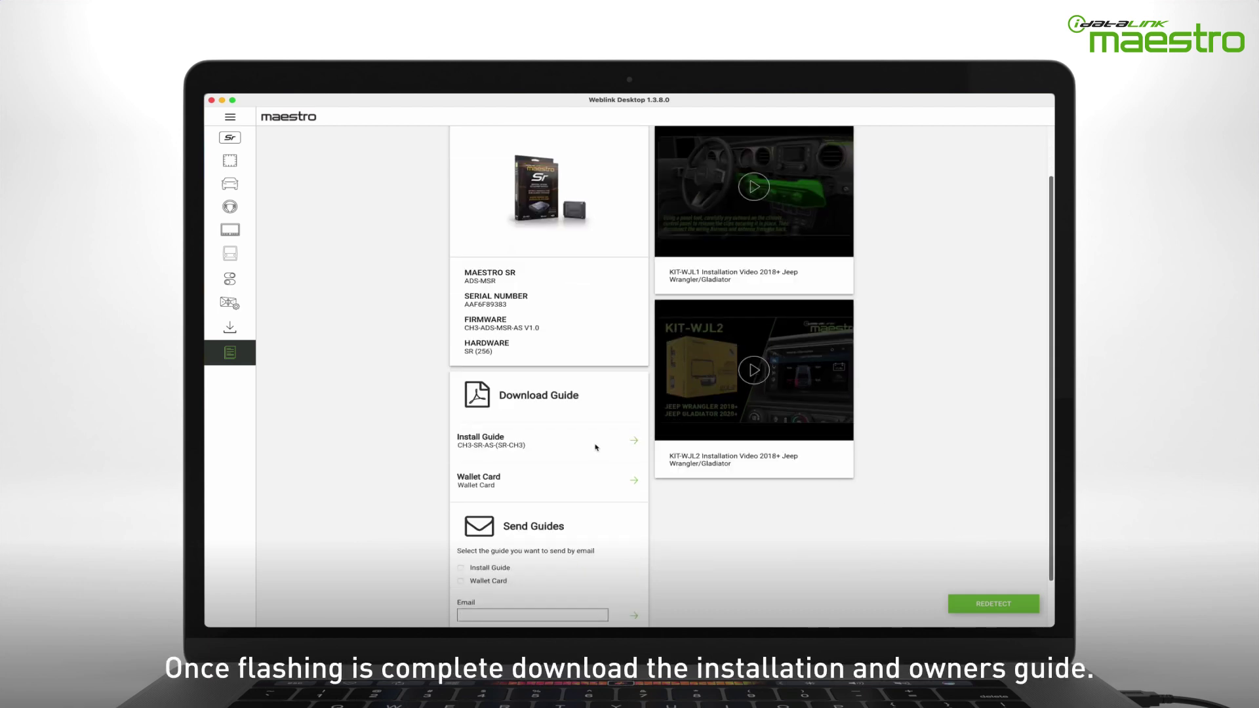
click(633, 443)
In the bookmarks, expand CH3-SR-AS-(SR-CH3) and jump to the Jeep Wrangler JL with 5 inch screen guide.
scroll(1026, 200, down, 10)
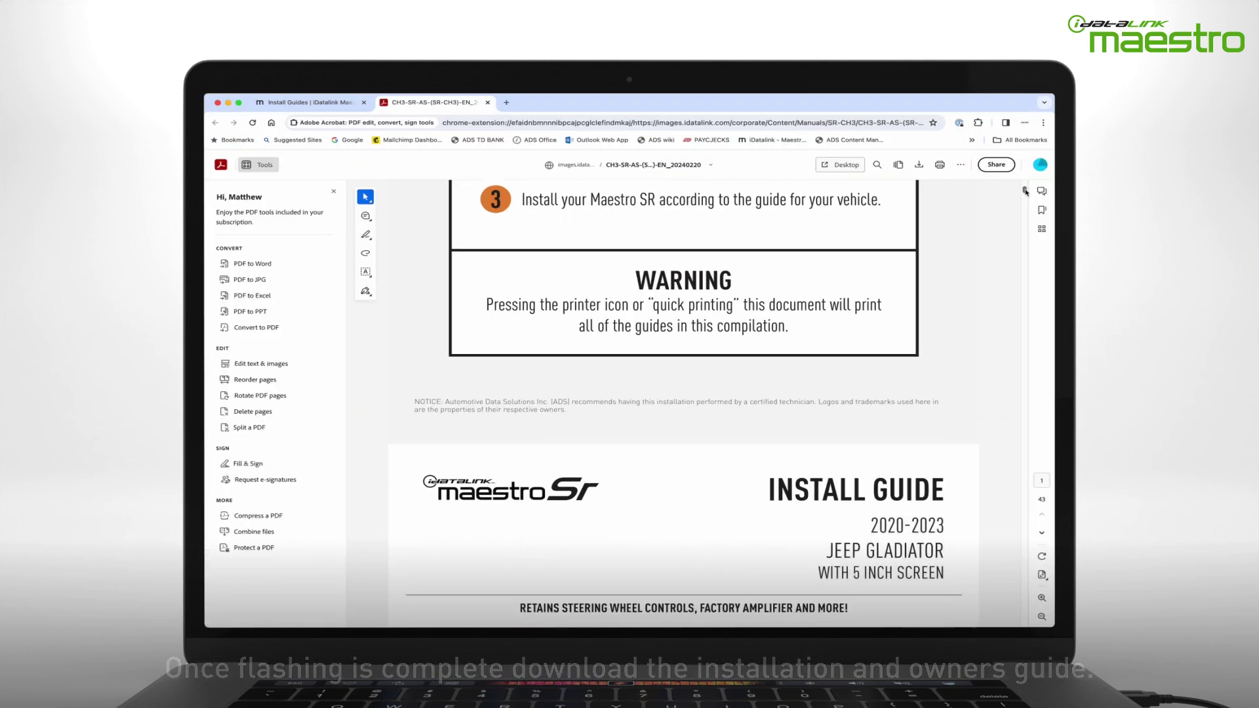
scroll(1026, 200, down, 15)
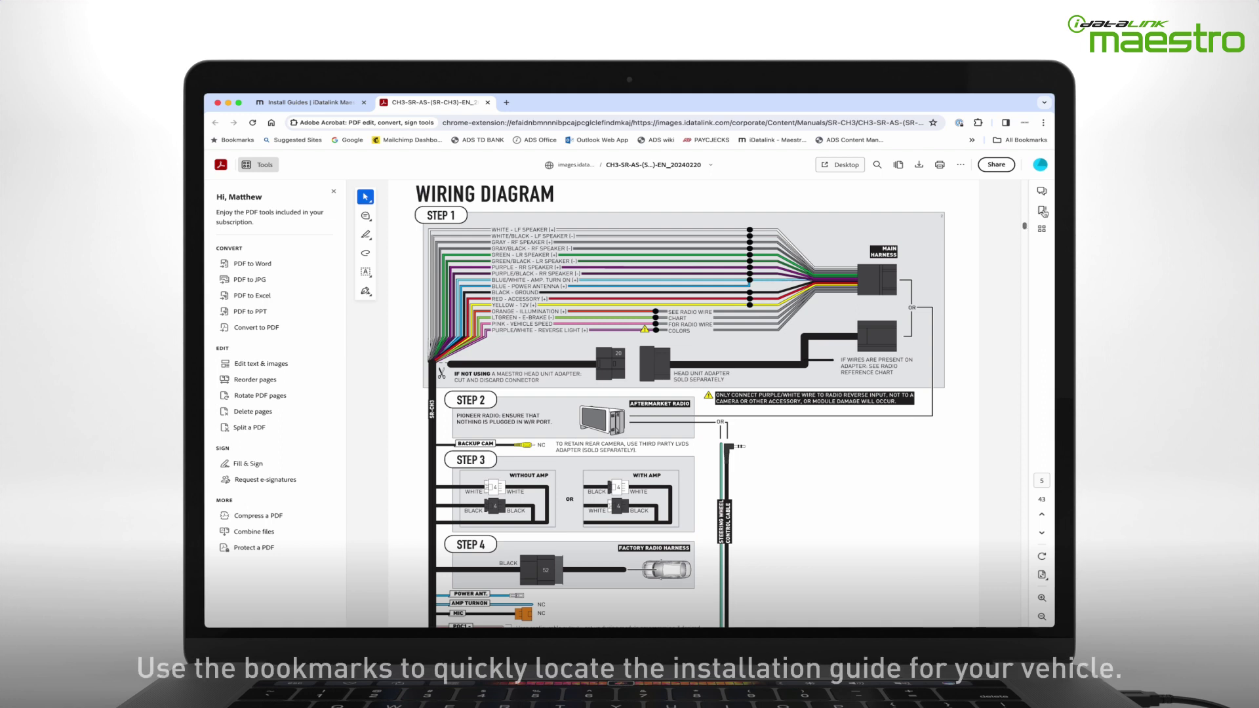
click(1042, 210)
click(896, 221)
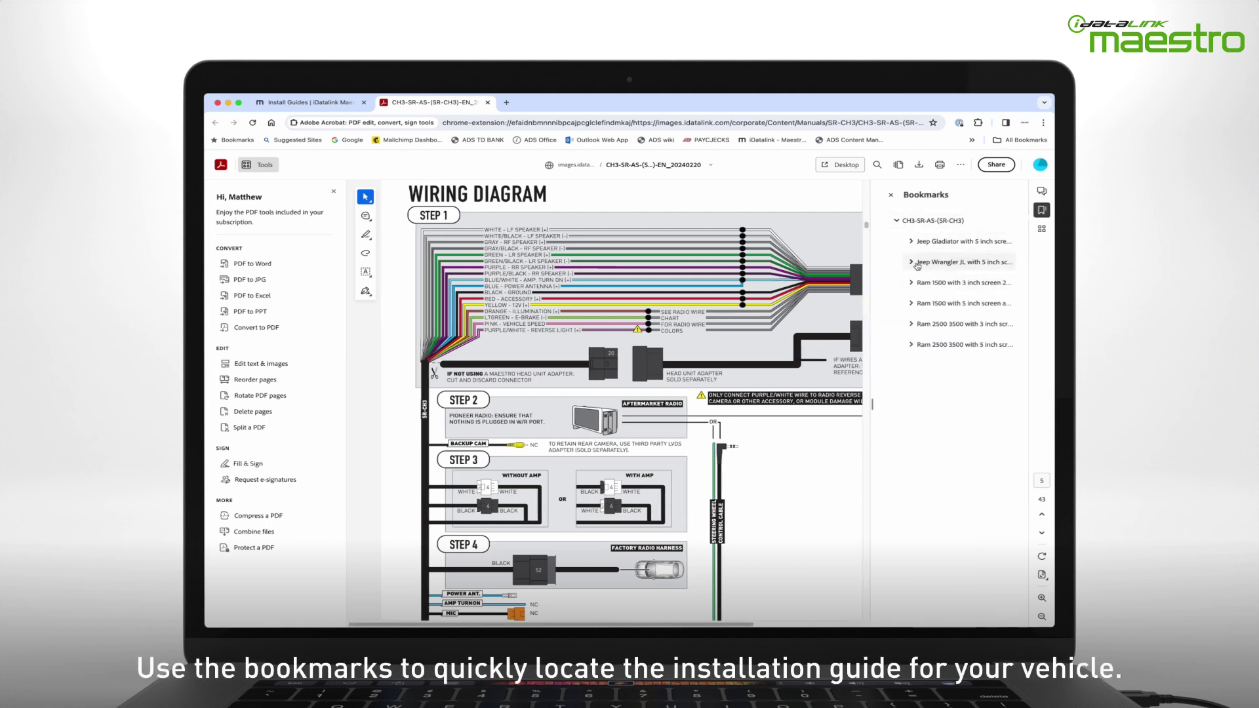
click(944, 261)
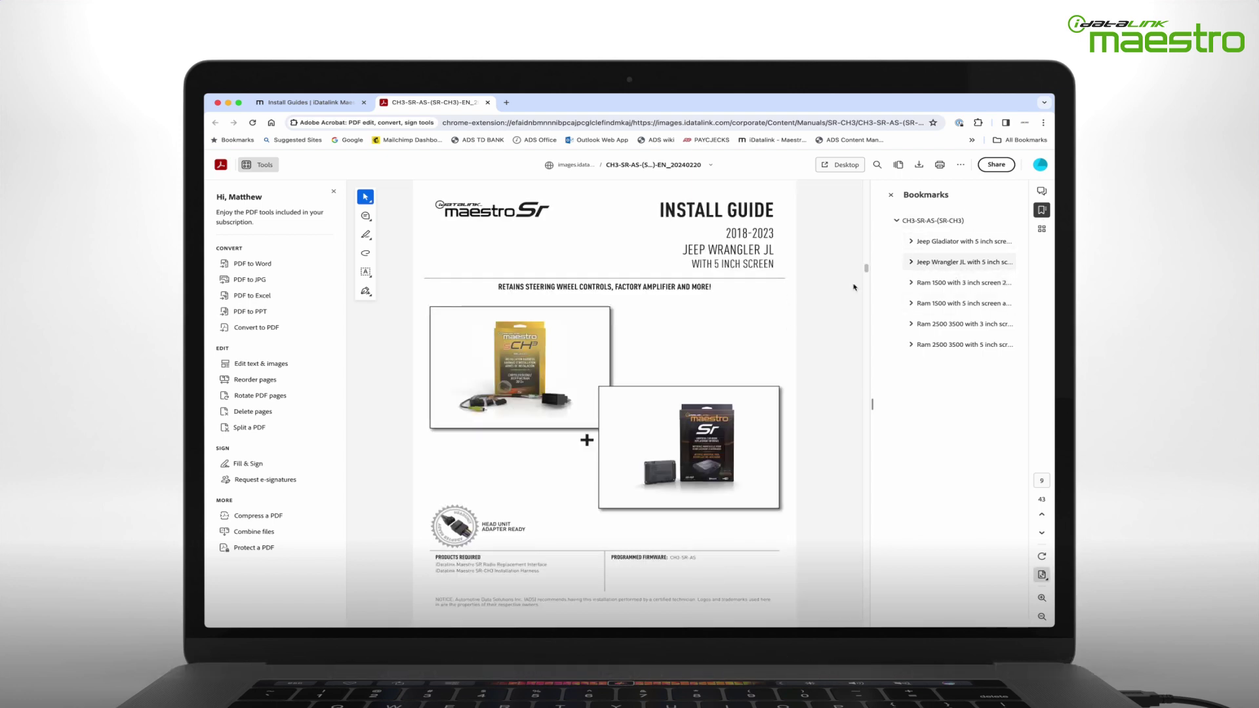
drag(866, 273, 866, 301)
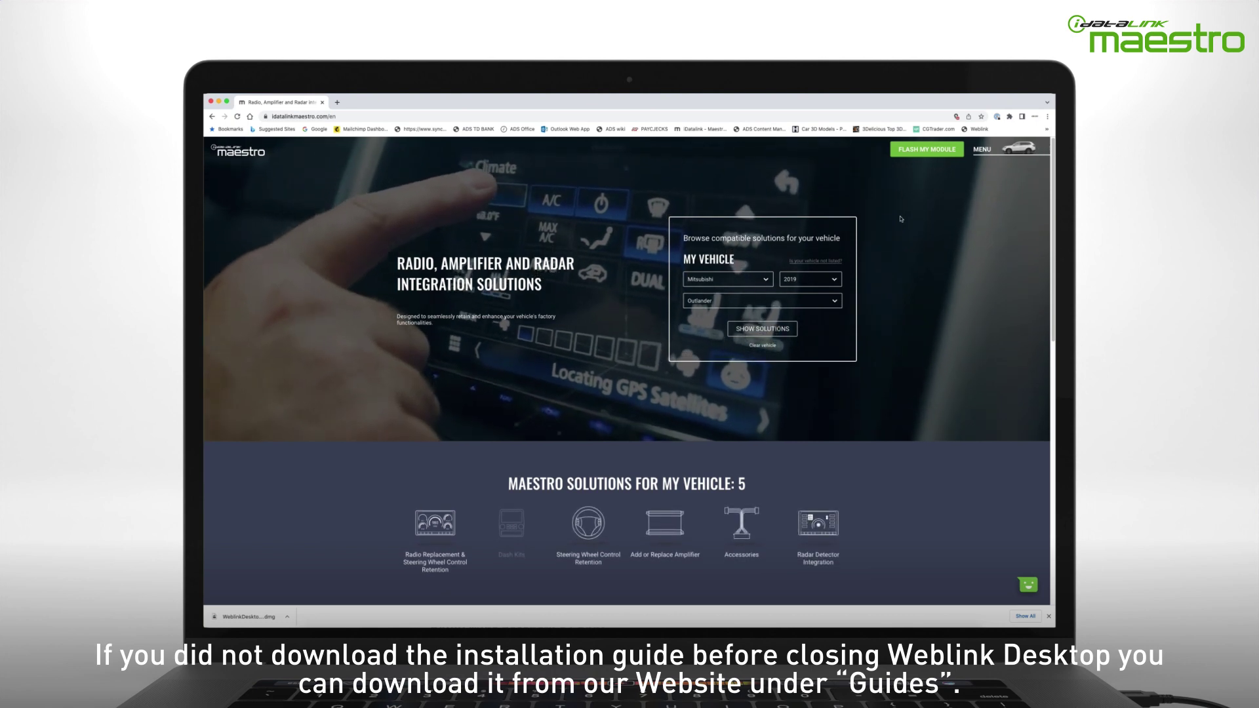
Go to the website's install guides and choose the Radio Replacement project.
click(981, 150)
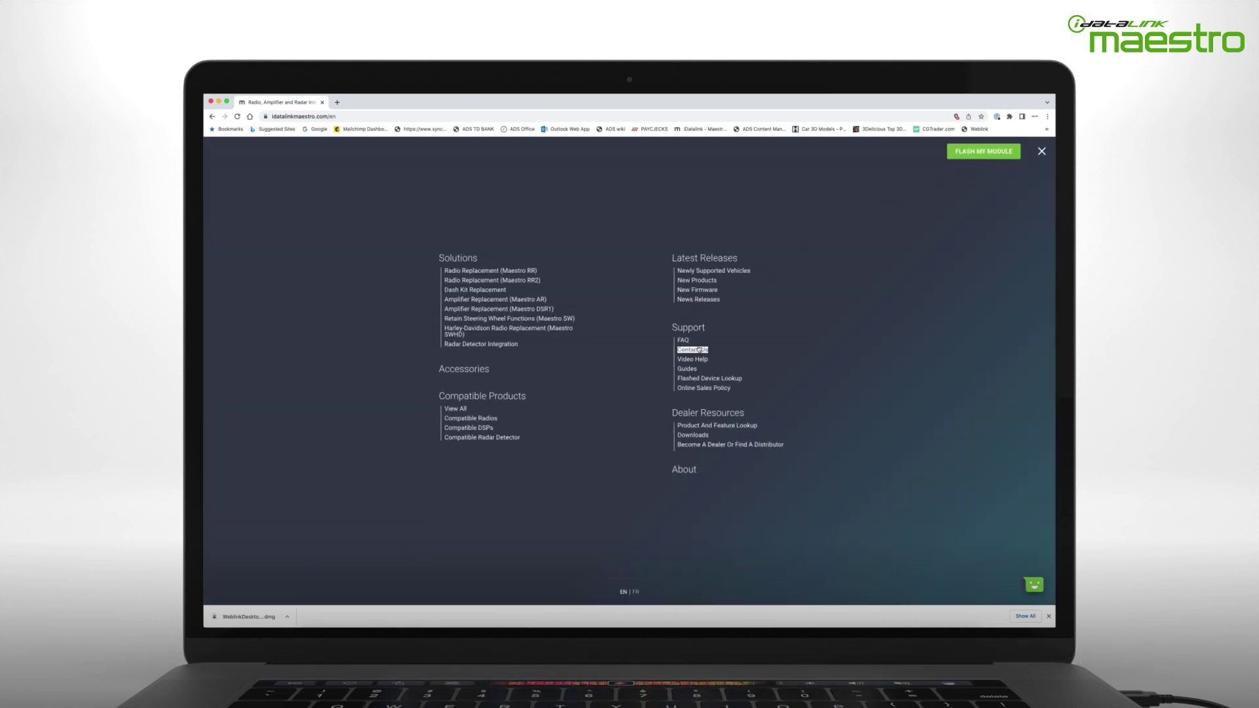
click(688, 369)
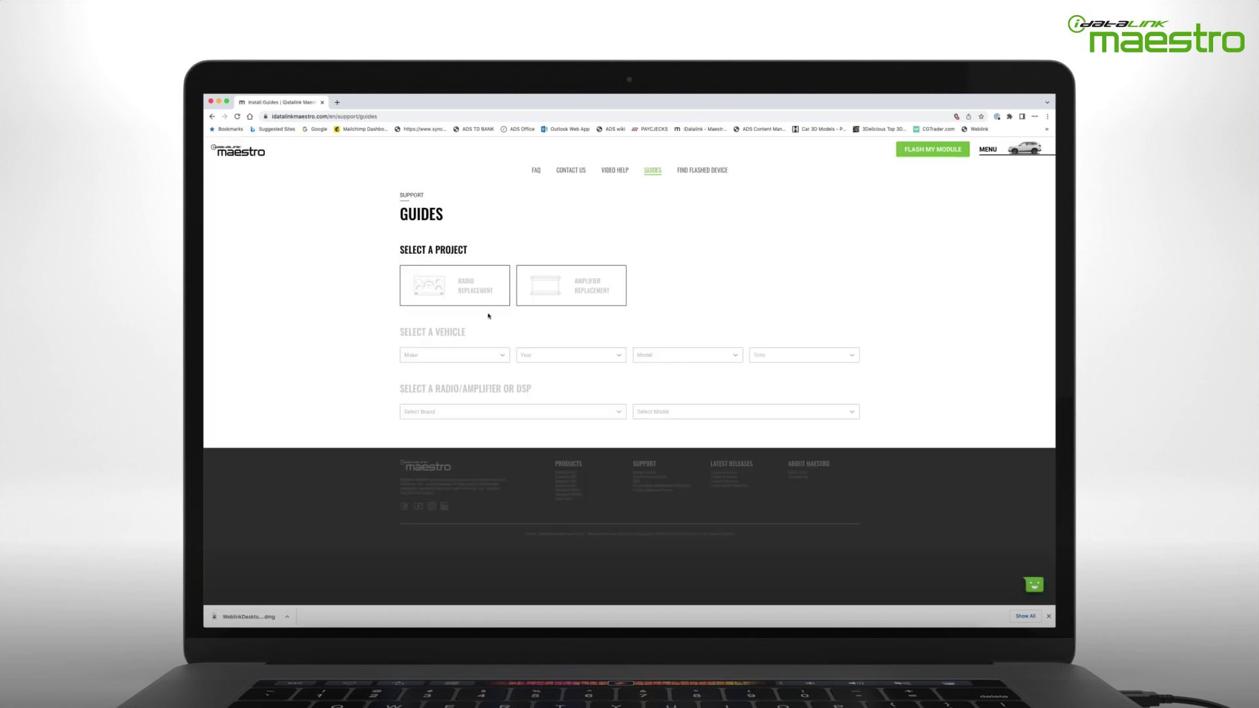
click(459, 289)
Set the vehicle to Jeep, 2016, Cherokee, trim All.
click(453, 355)
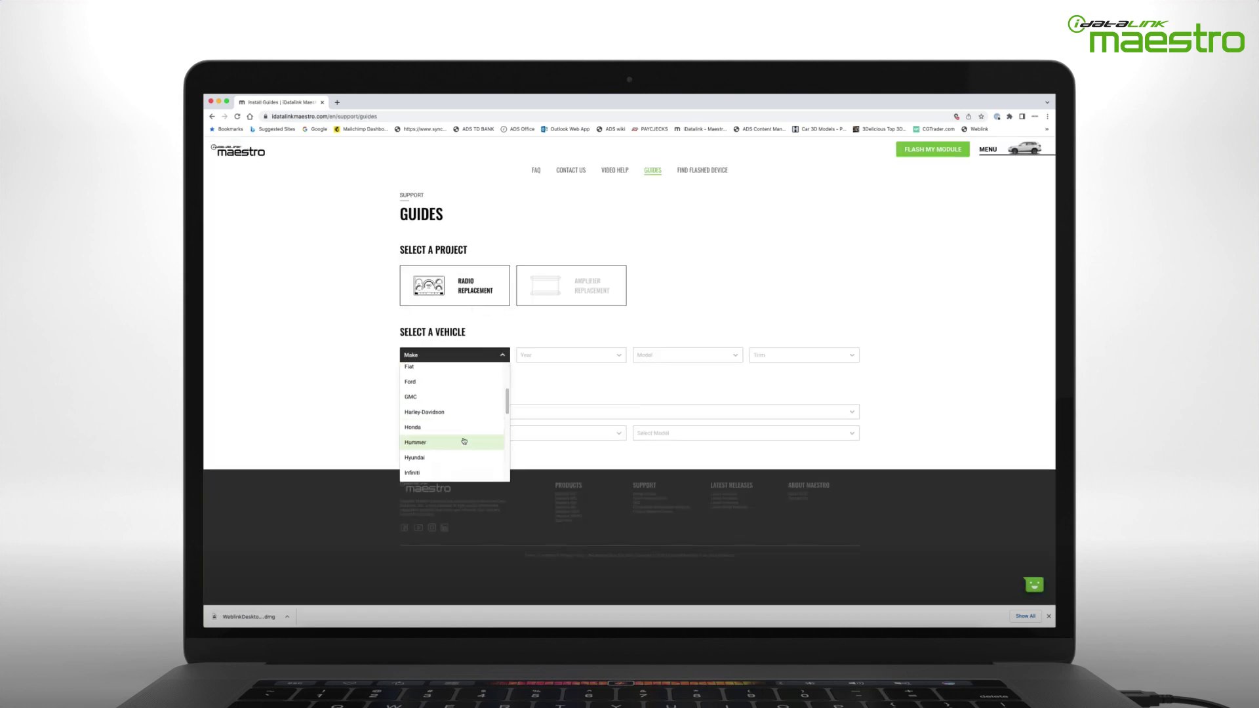
click(464, 442)
click(580, 357)
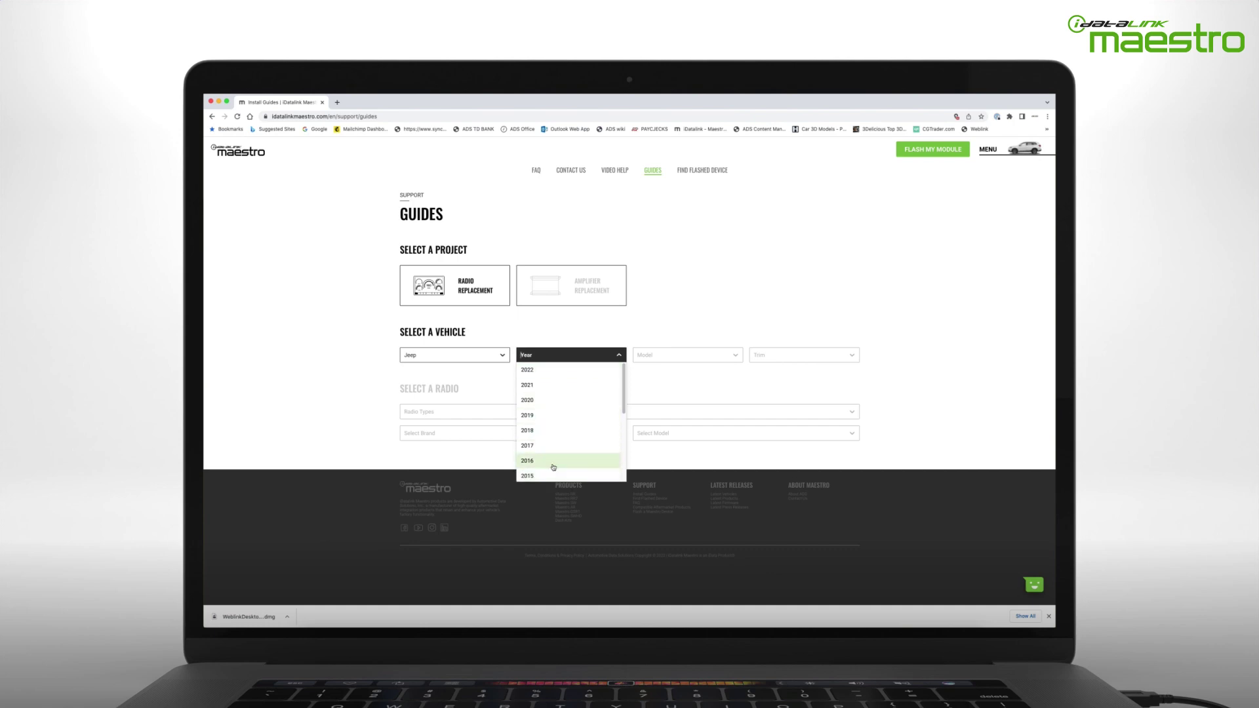
click(558, 460)
click(688, 354)
click(724, 380)
click(819, 357)
click(820, 370)
Set the radio to All Maestro Compatible Radios, brand Kenwood, model DNX875S.
click(562, 412)
click(564, 426)
click(511, 433)
click(459, 476)
click(741, 432)
scroll(677, 526, down, 3)
scroll(677, 526, down, 5)
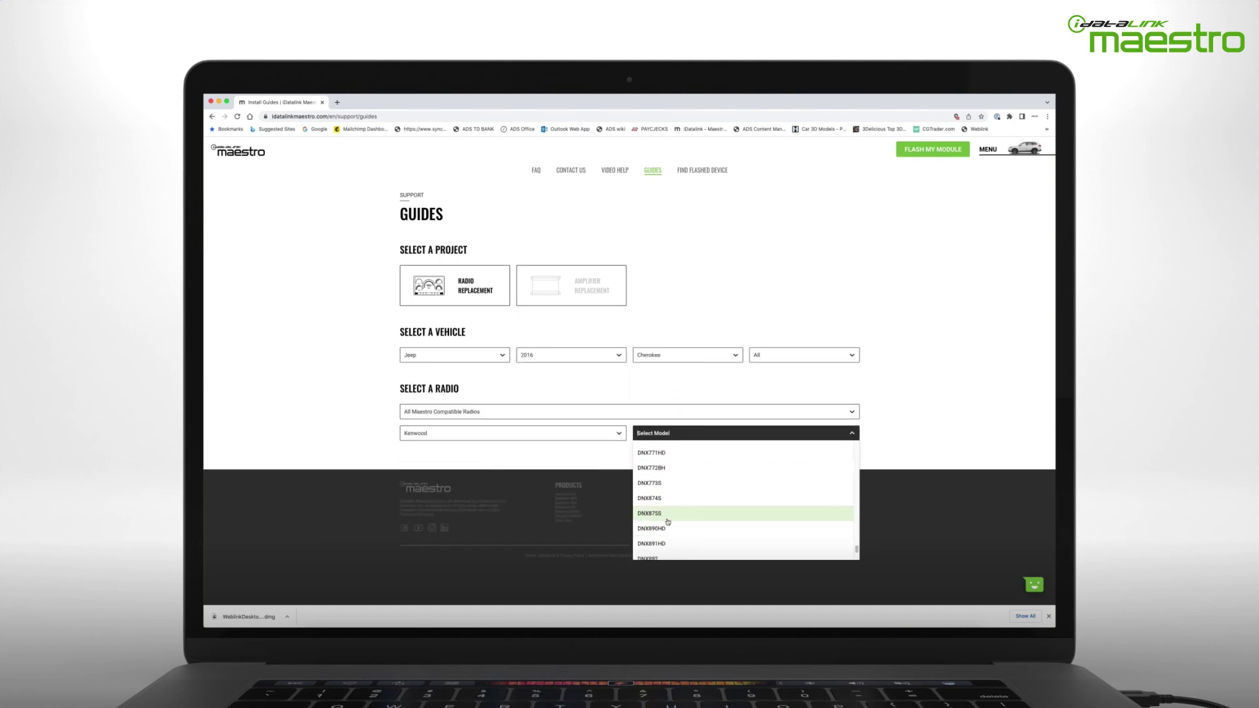
click(639, 491)
scroll(636, 493, down, 3)
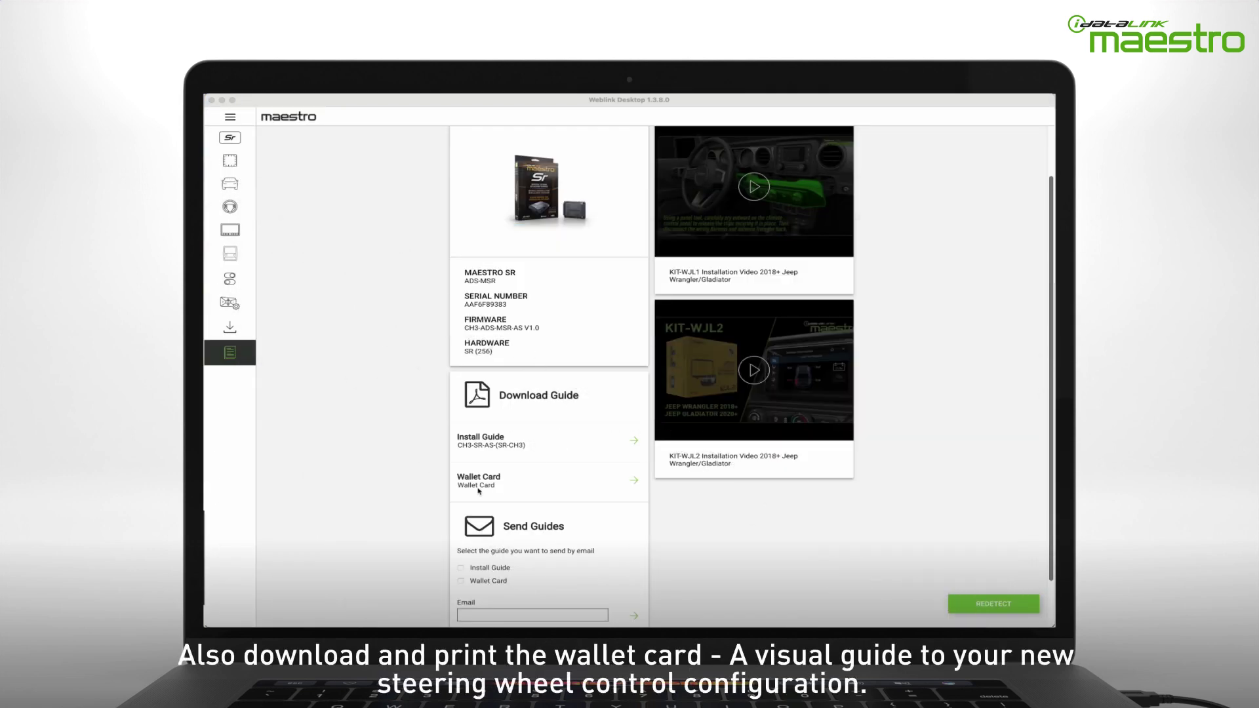
Download the wallet card for the 2020 Jeep Wrangler JL with Sony XAV-AX3000.
click(633, 481)
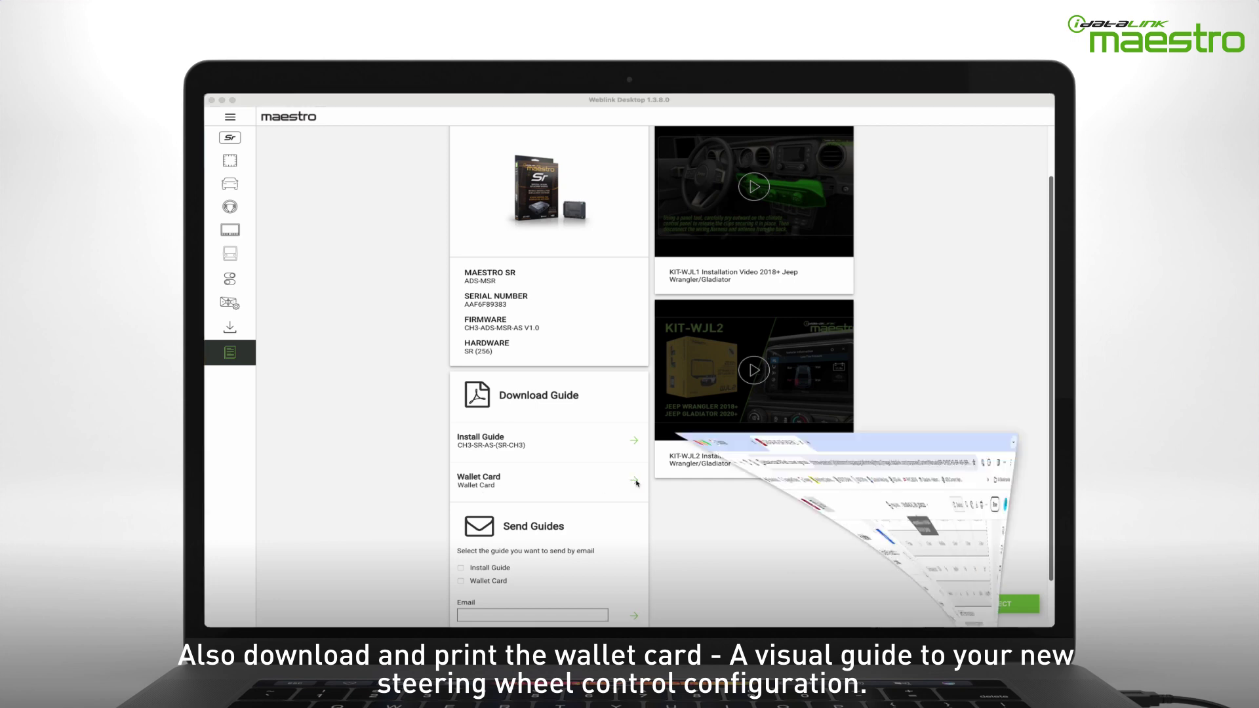